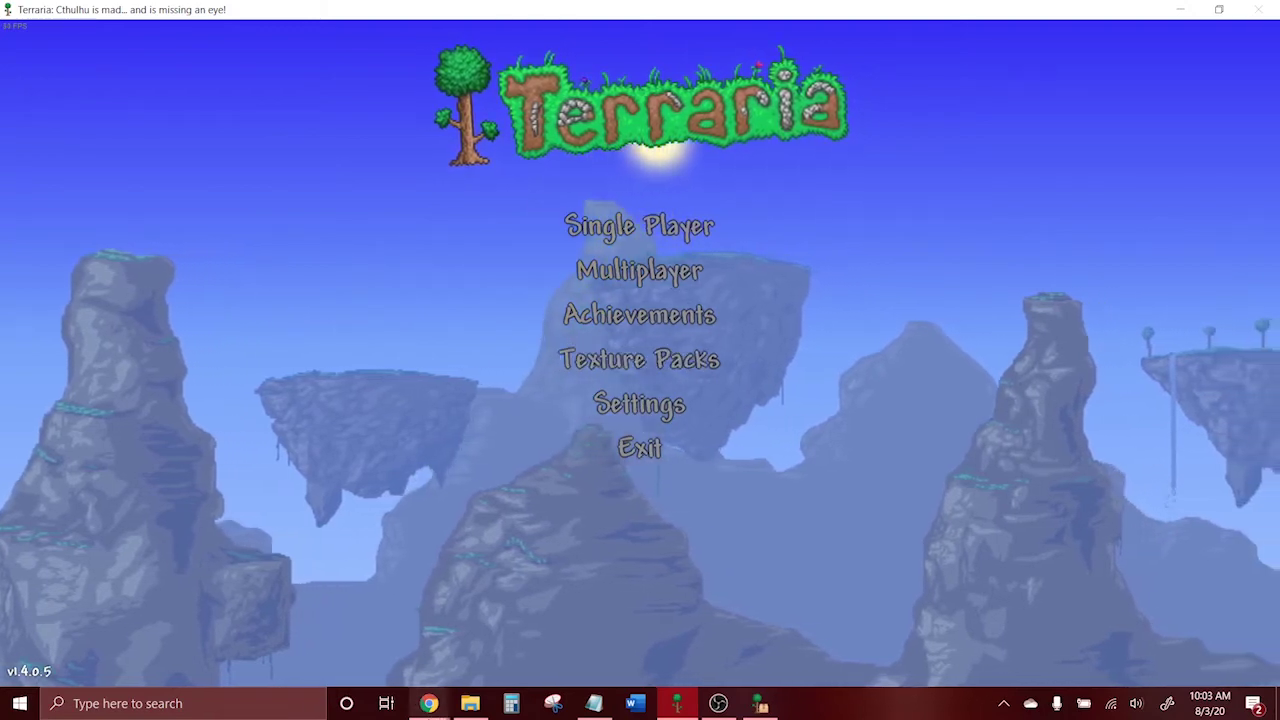
- Open the TConvert forum thread and scroll down to its v1.0.2.1 Downloads section
mouse_move(428, 703)
click(661, 636)
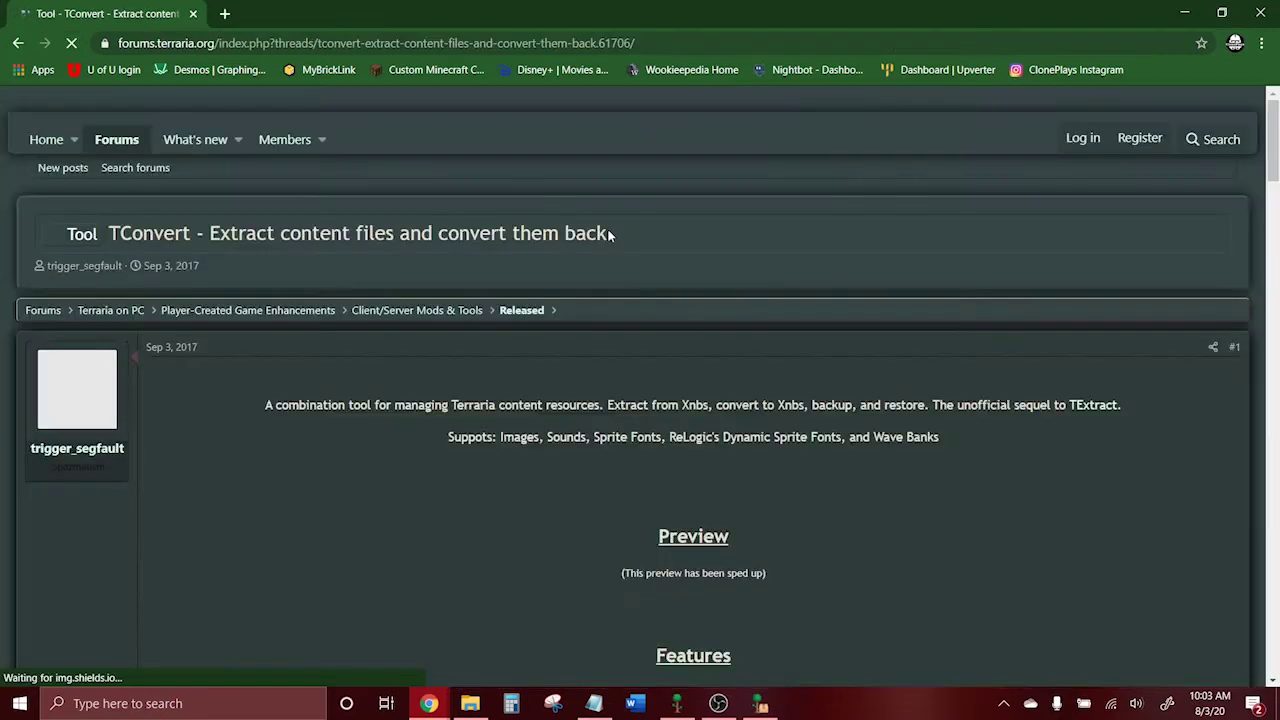
scroll(643, 225, down, 5)
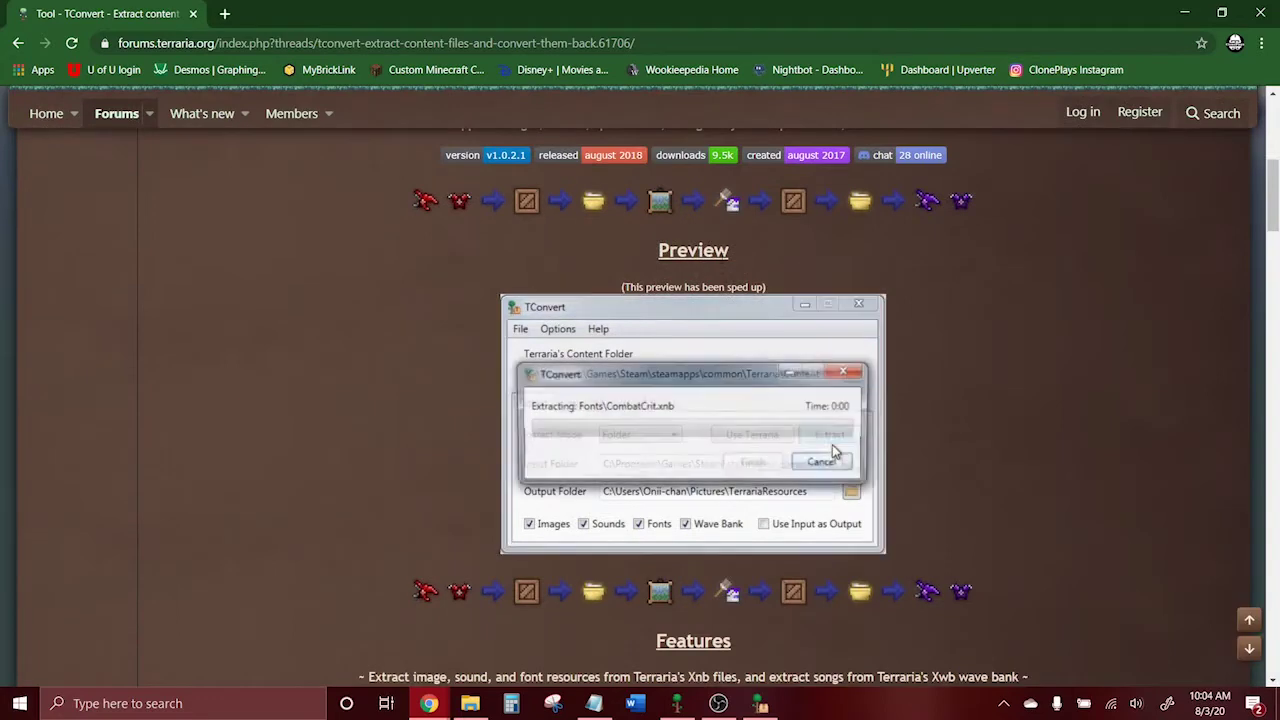
scroll(640, 387, up, 2)
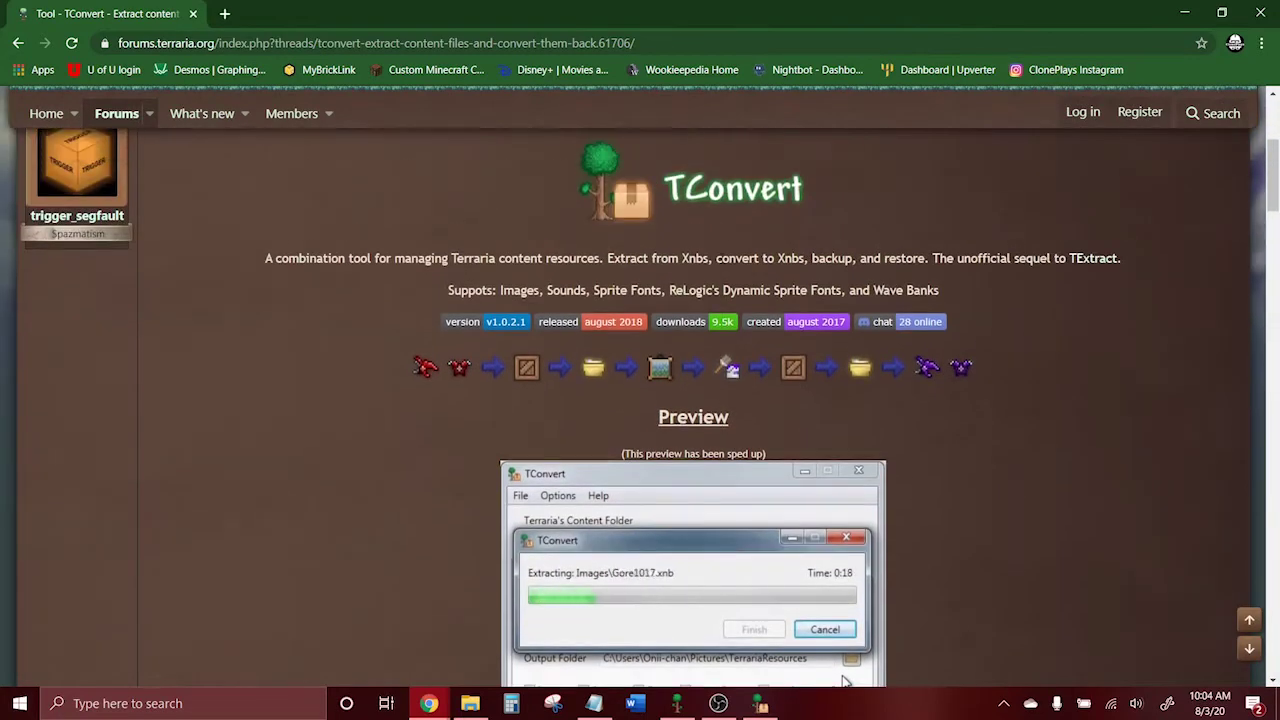
scroll(590, 283, down, 5)
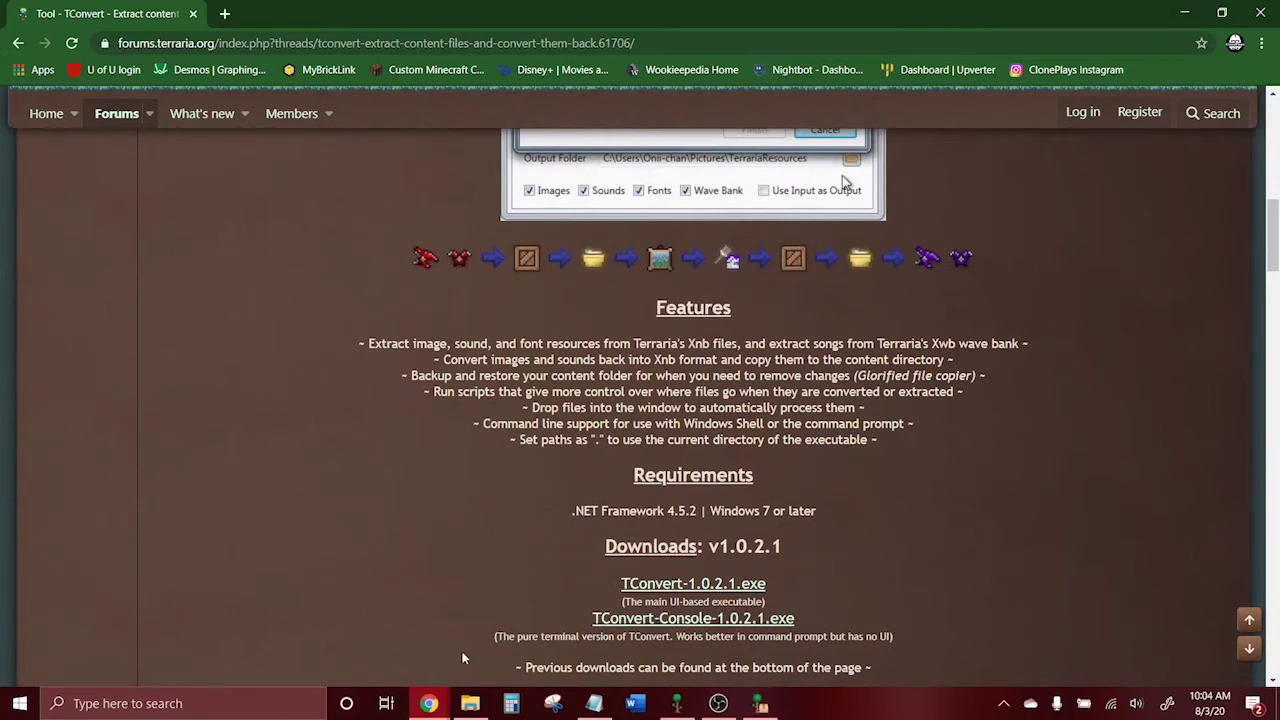
- Browse File Explorer to C:\Program Files (x86)\Steam\steamapps\common\Terraria
click(470, 703)
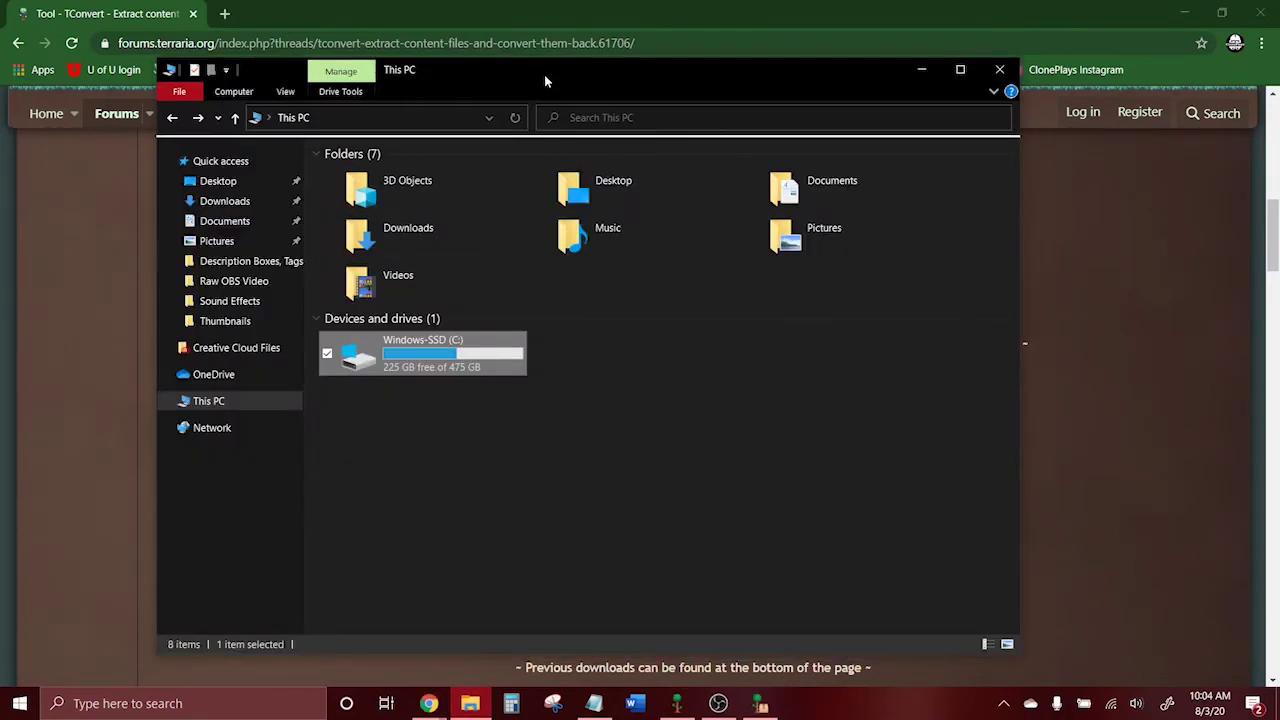
drag(544, 74, 580, 57)
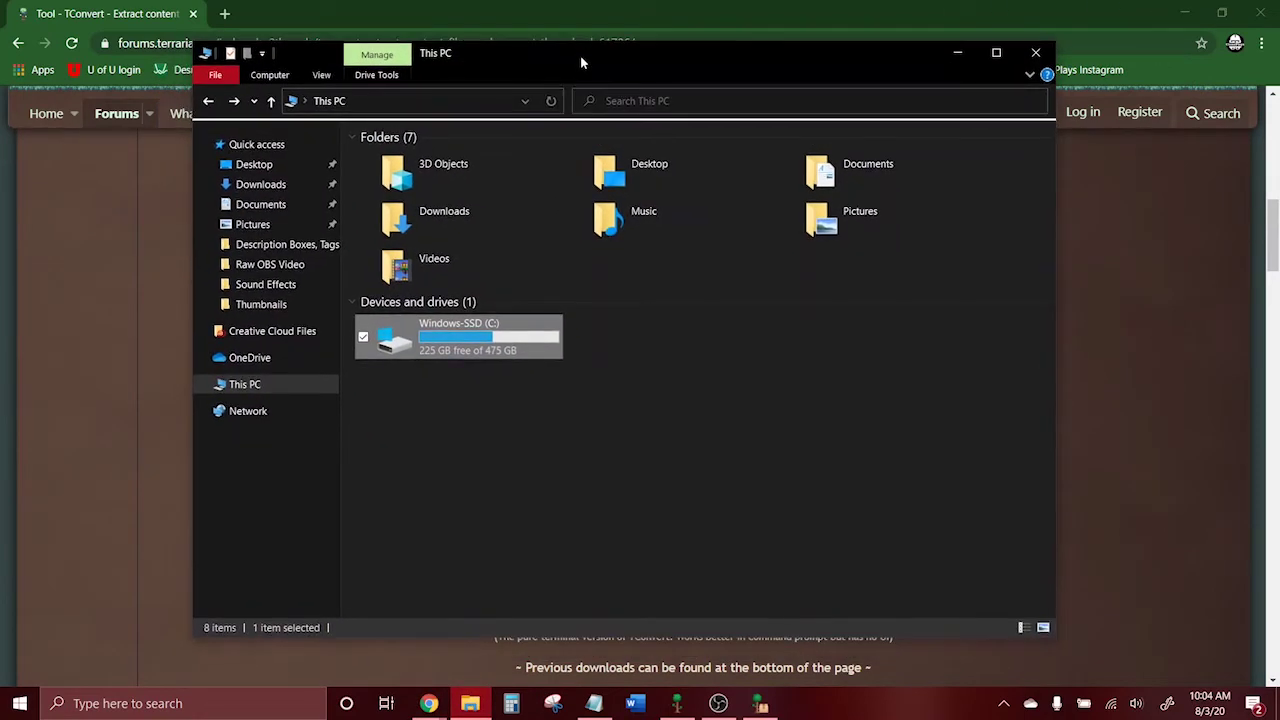
double_click(477, 355)
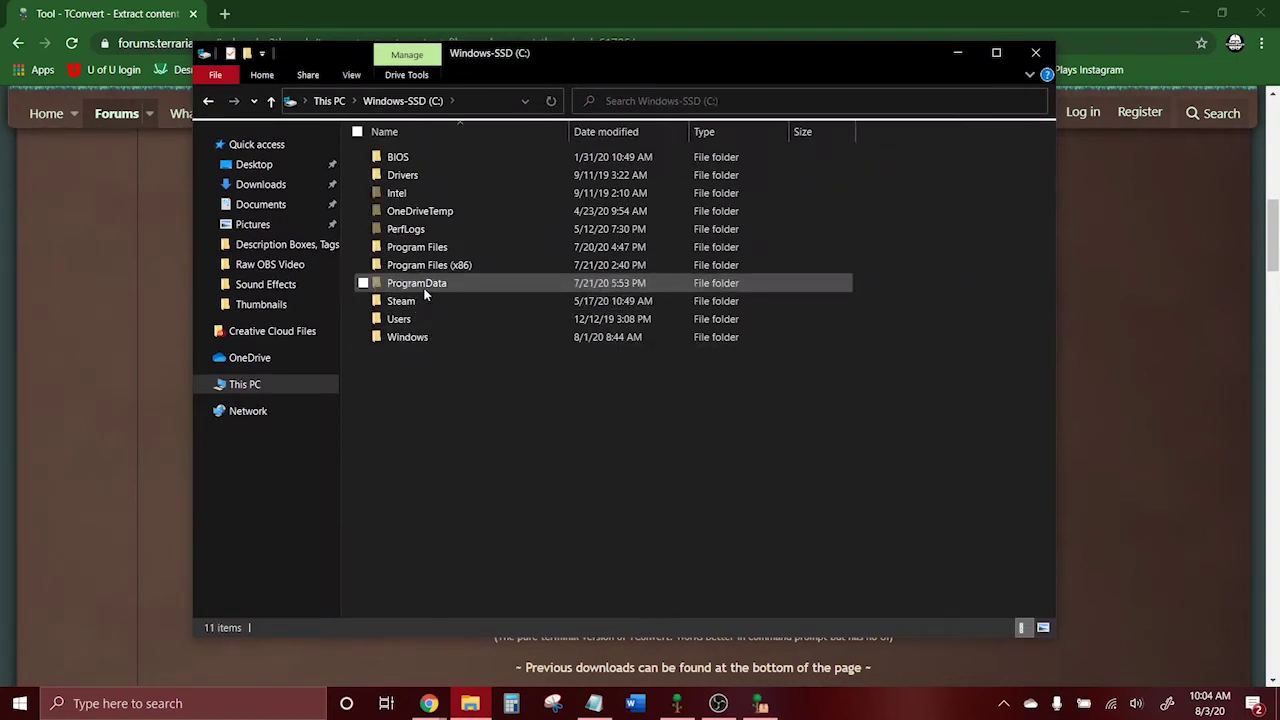
double_click(452, 268)
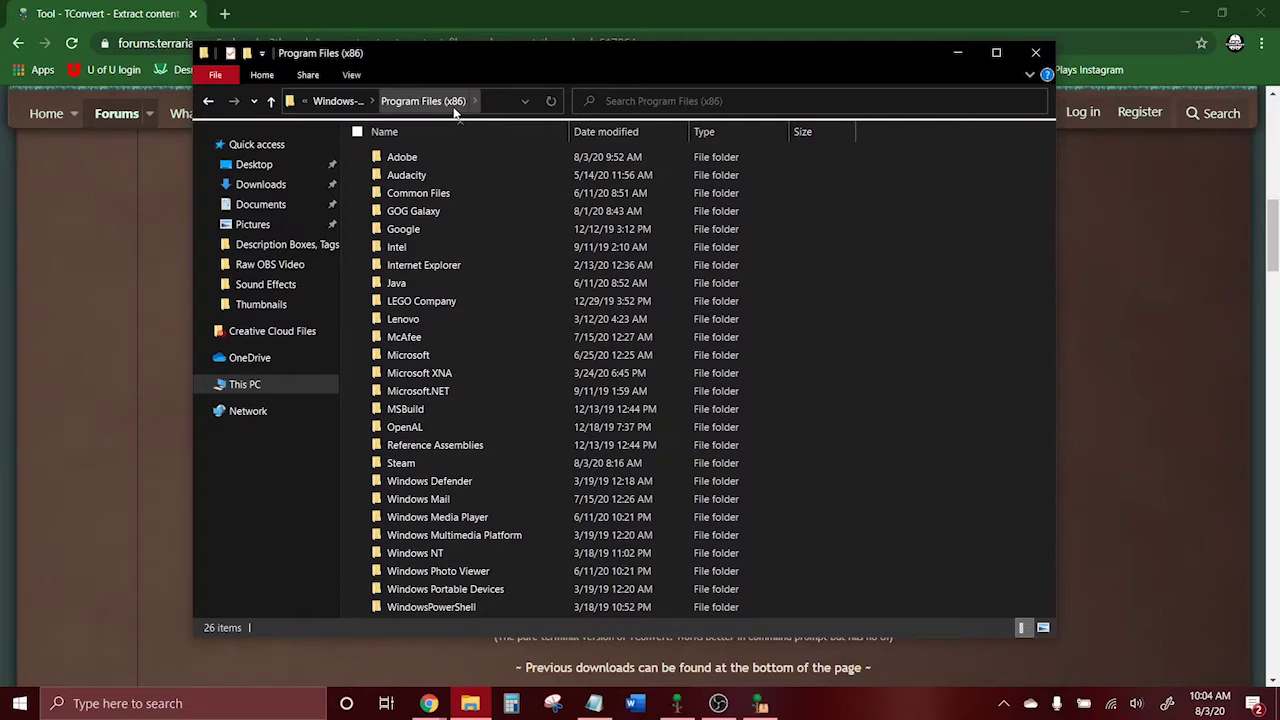
double_click(415, 464)
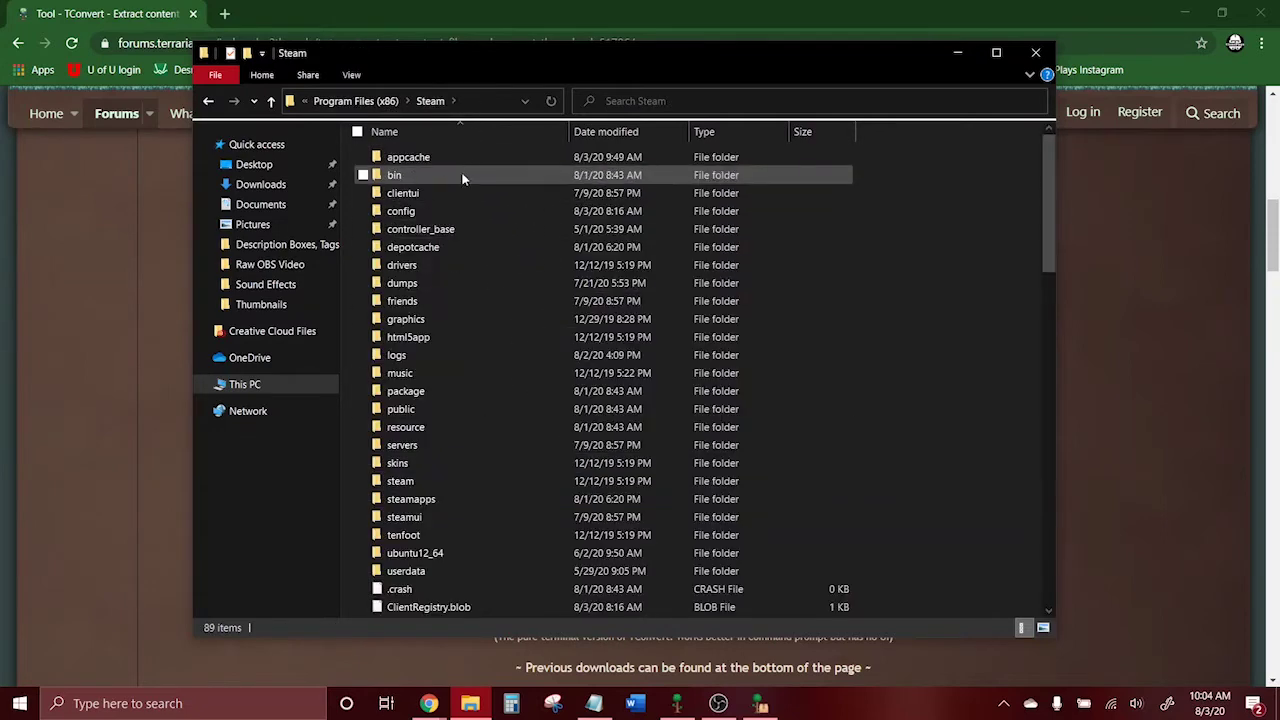
double_click(412, 498)
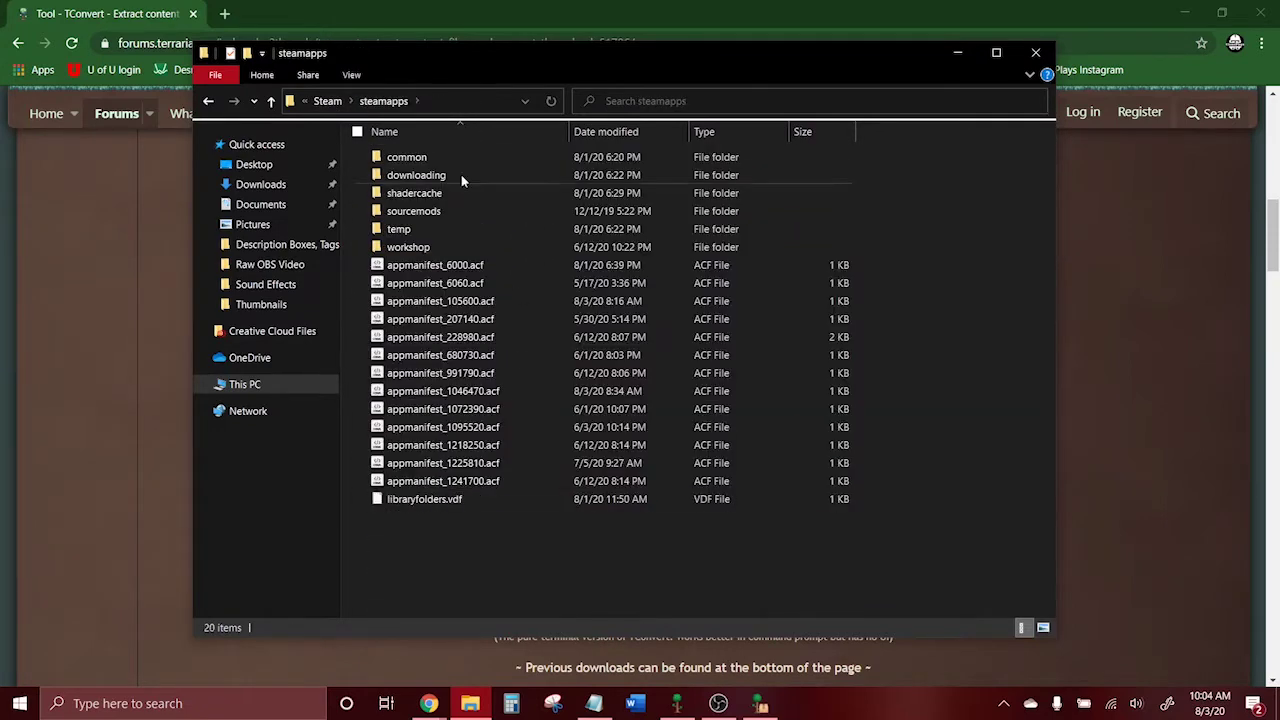
double_click(452, 158)
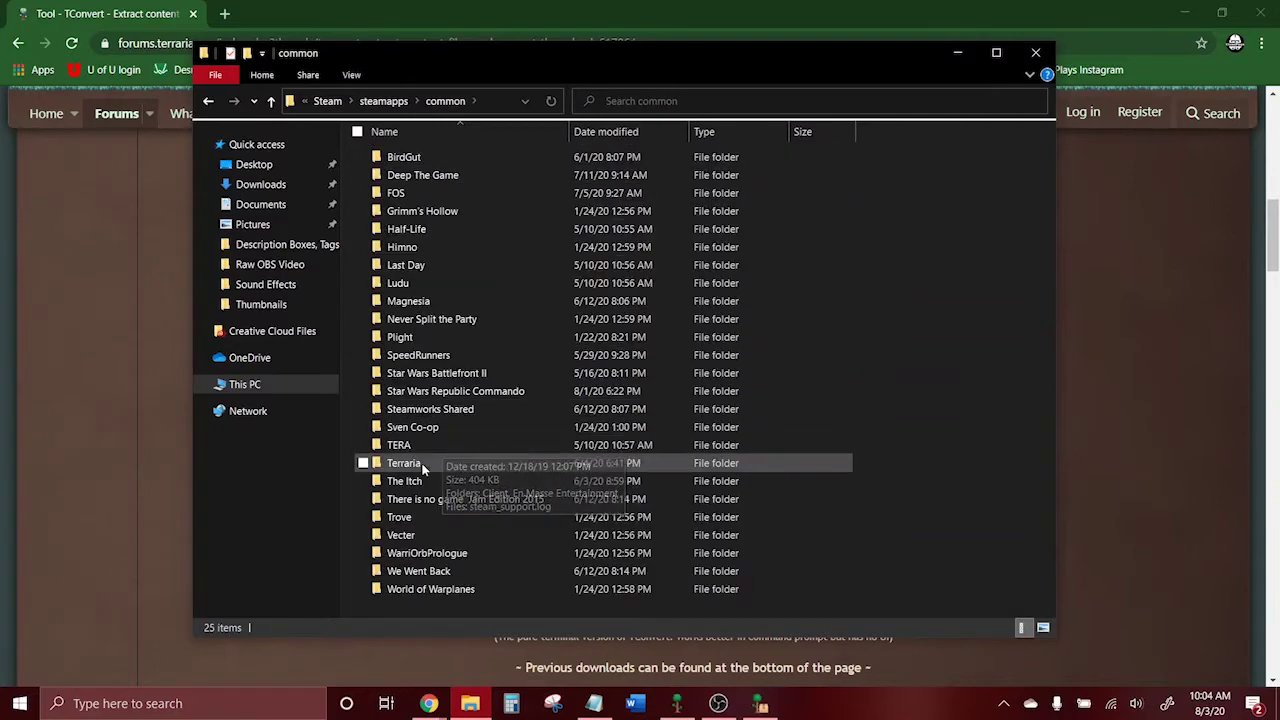
double_click(421, 464)
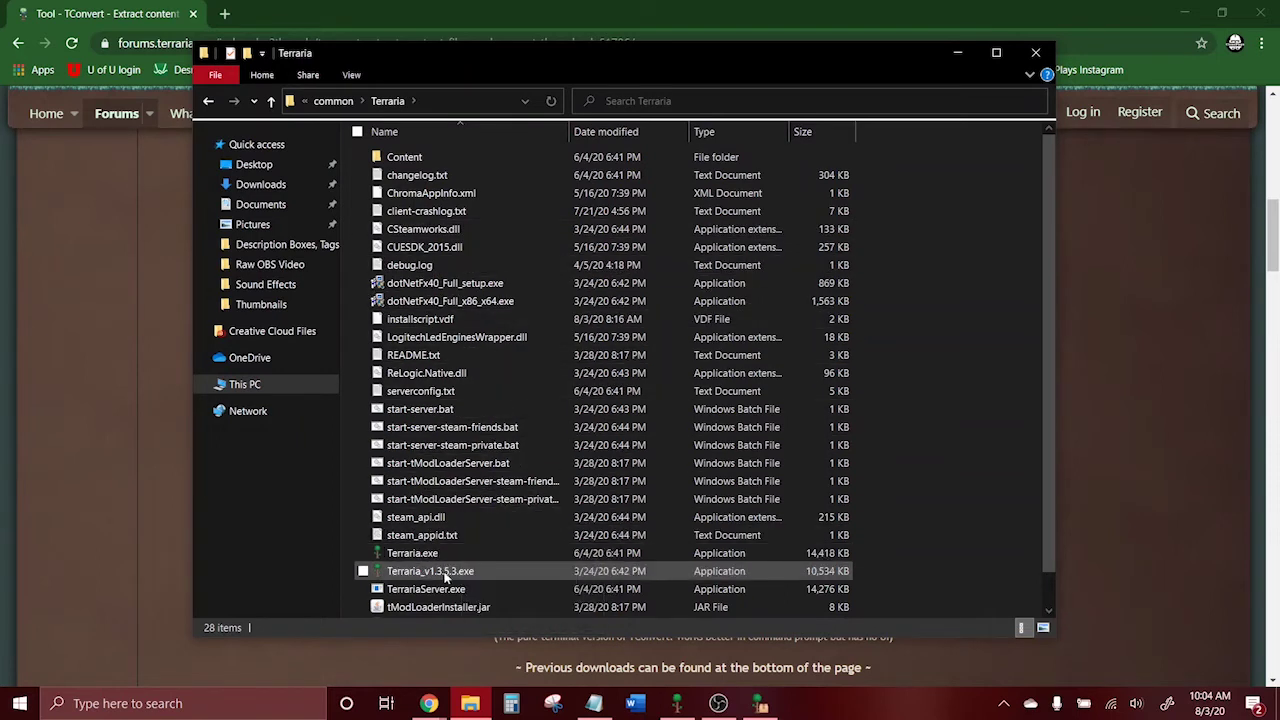
mouse_move(447, 580)
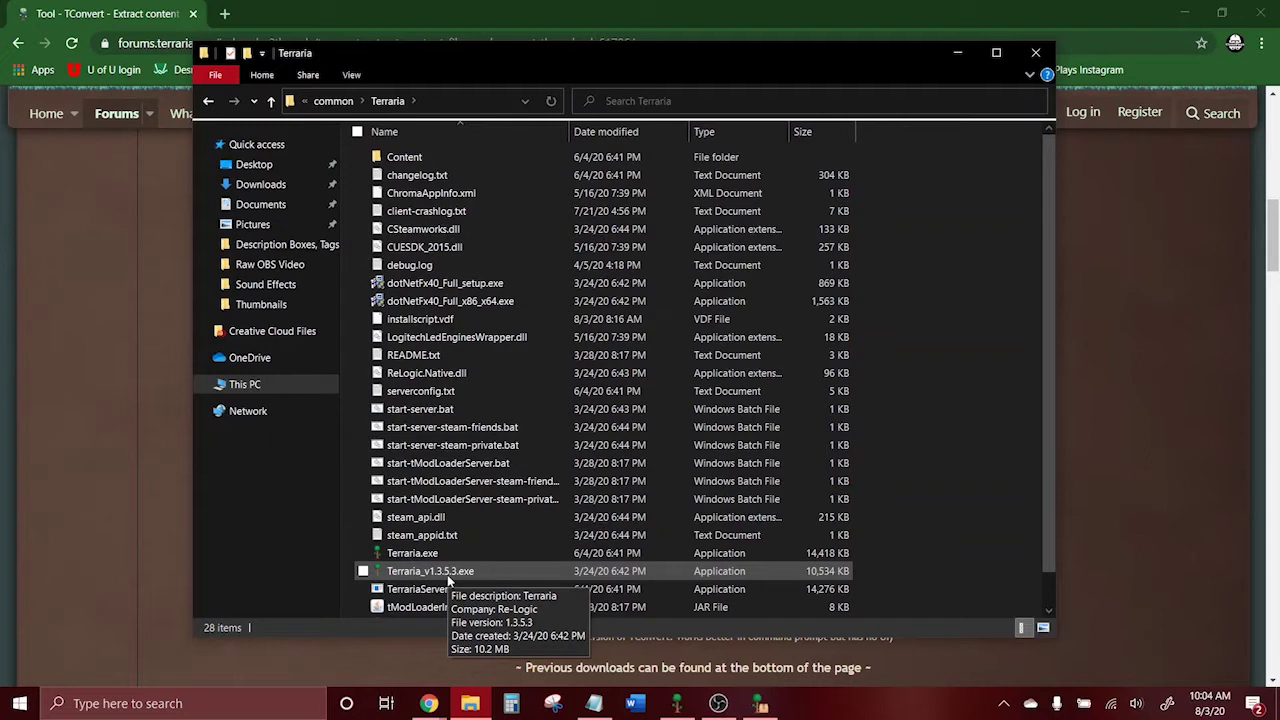
- Open Content\Images and scroll through its 11,721 texture subfolders and .xnb files
double_click(433, 159)
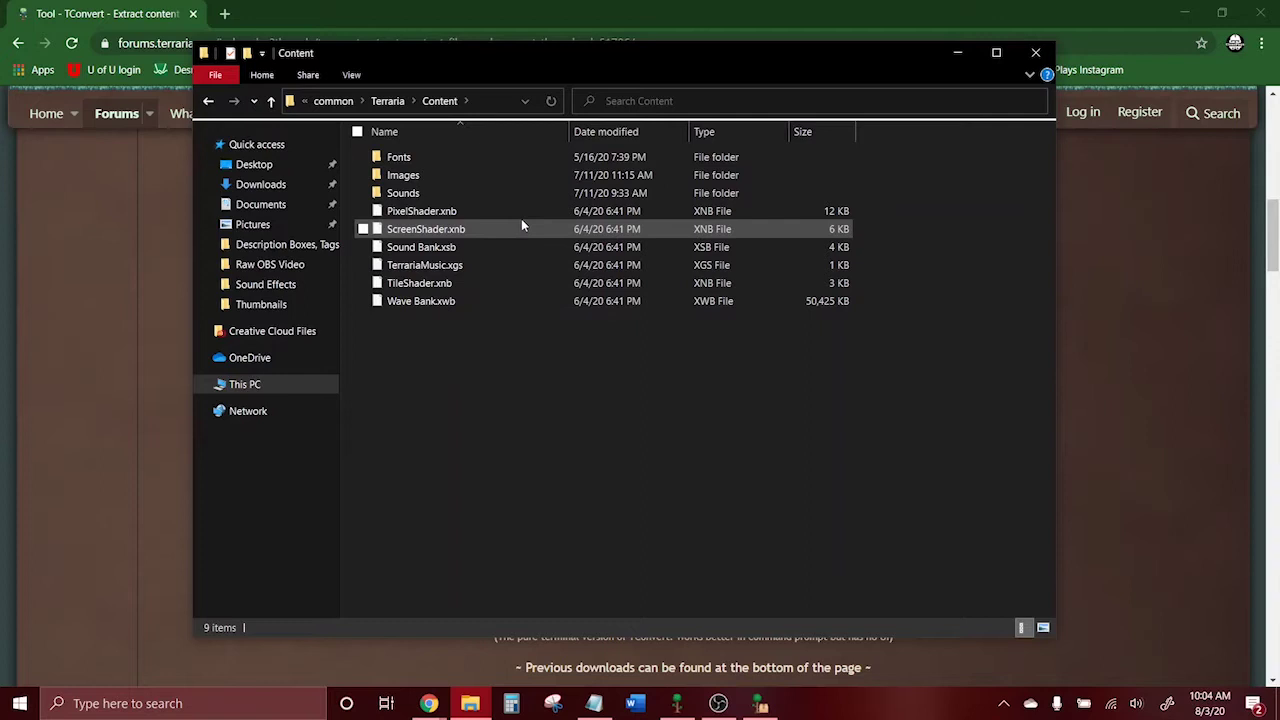
double_click(483, 180)
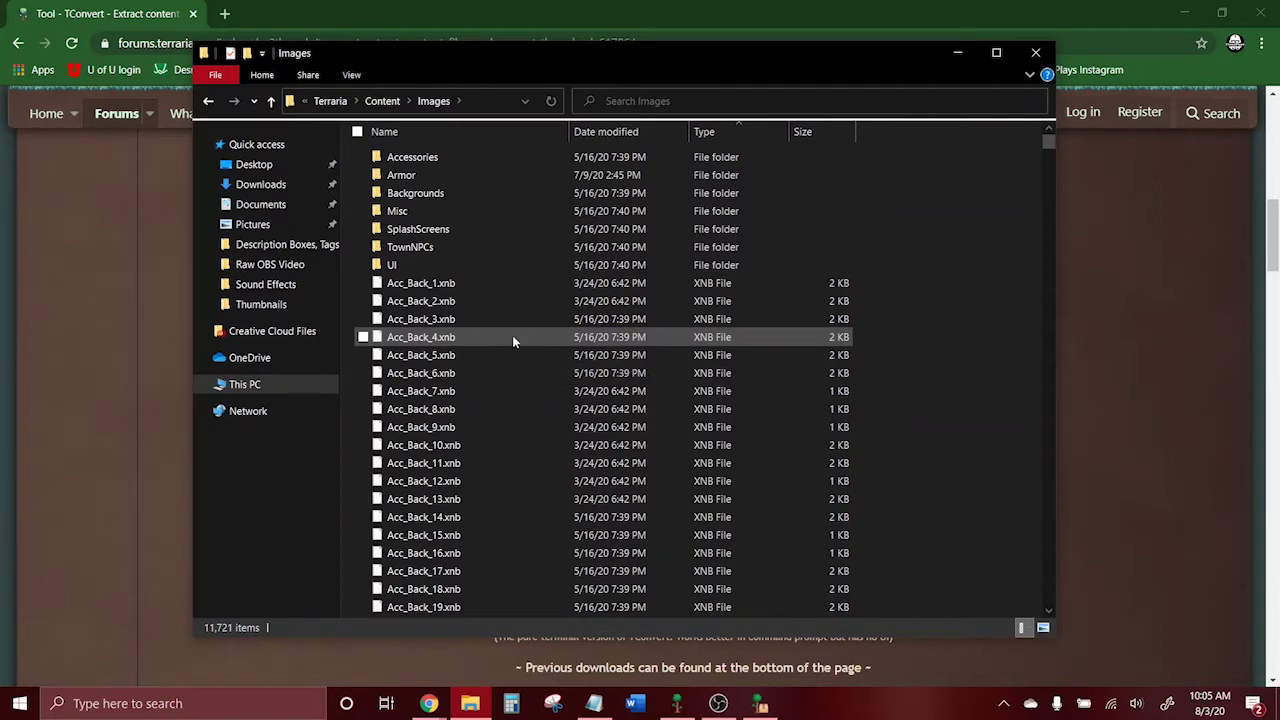
scroll(515, 490, down, 20)
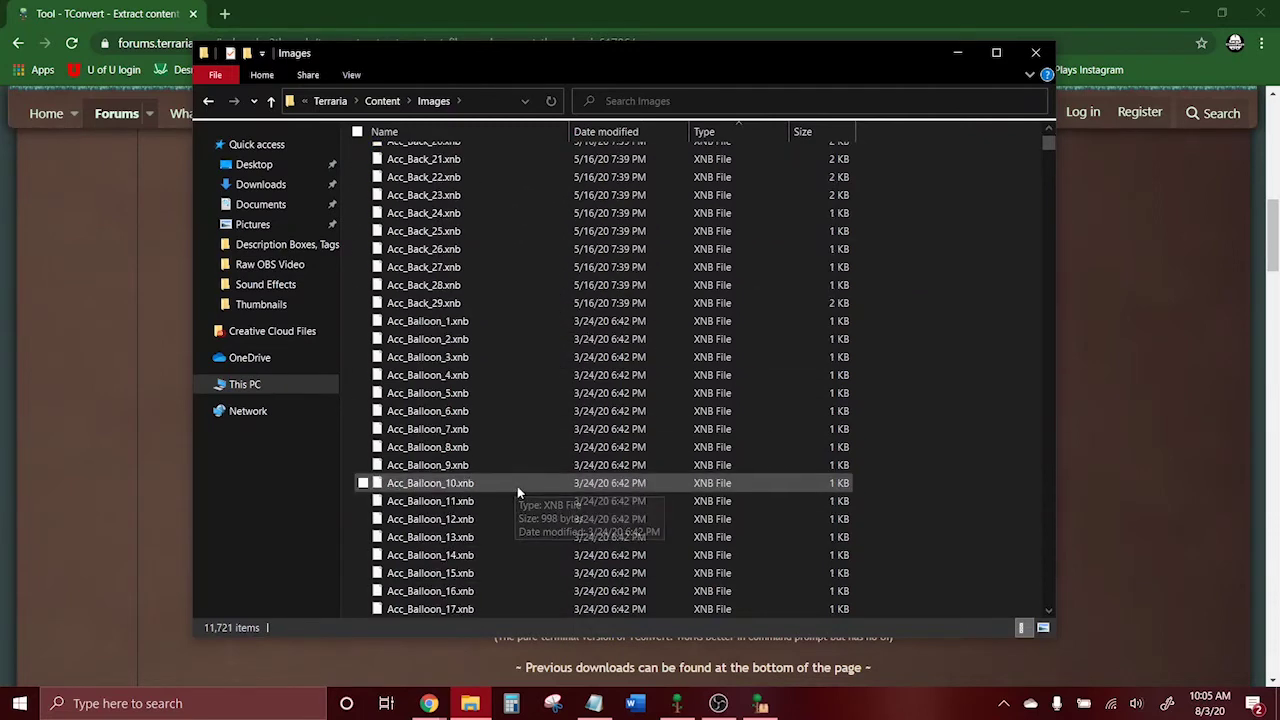
scroll(517, 486, down, 7)
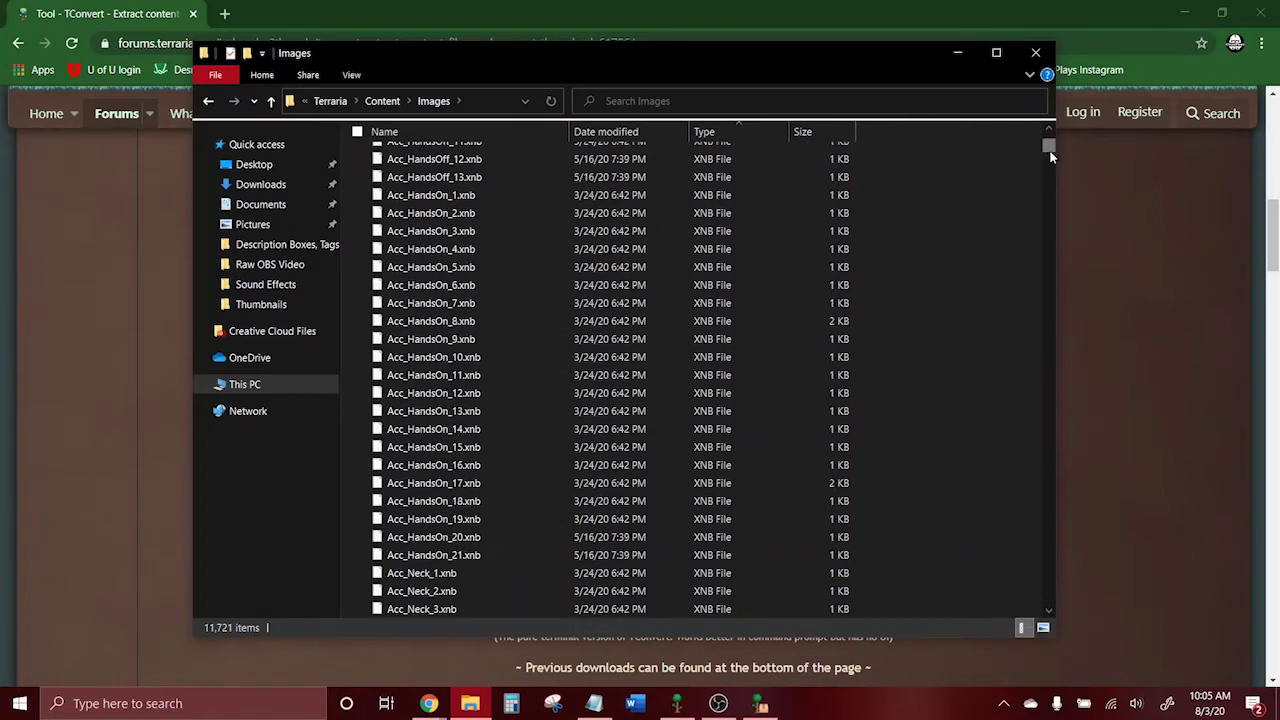
drag(1050, 155, 908, 155)
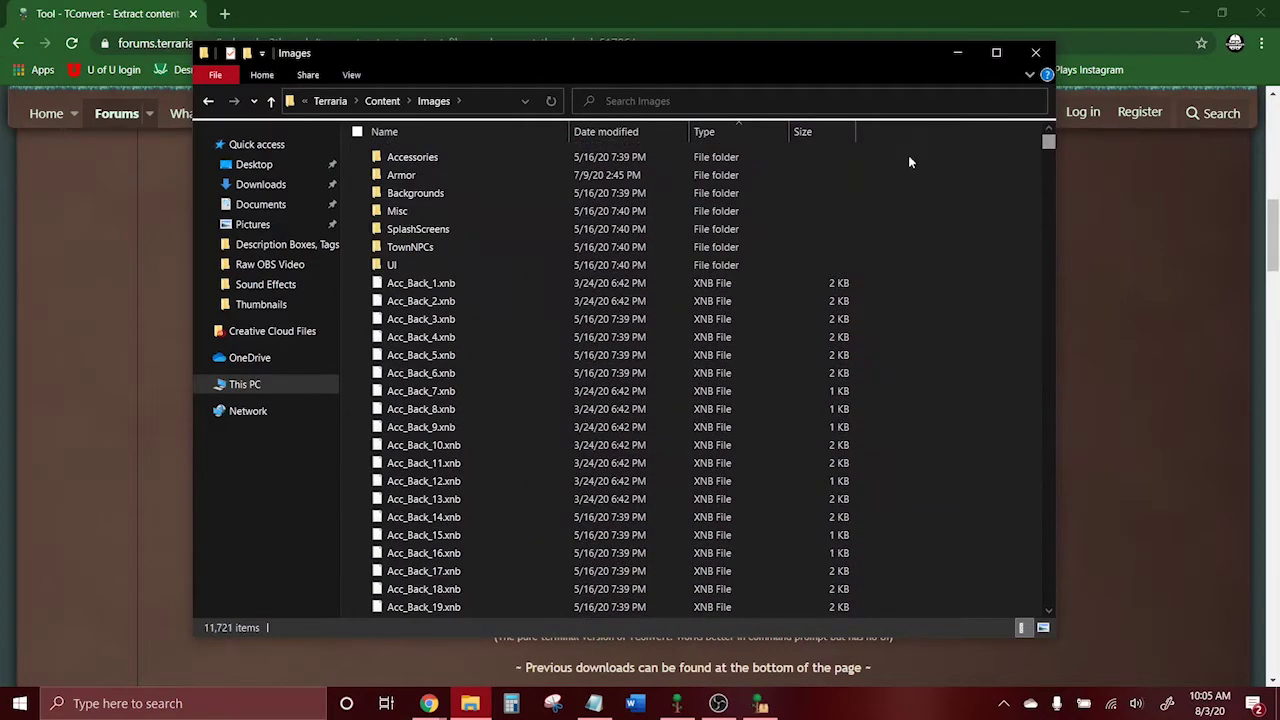
- Minimize File Explorer, Chrome and Terraria, then launch TConvert from the desktop and move it top-left
click(968, 56)
scroll(590, 358, down, 2)
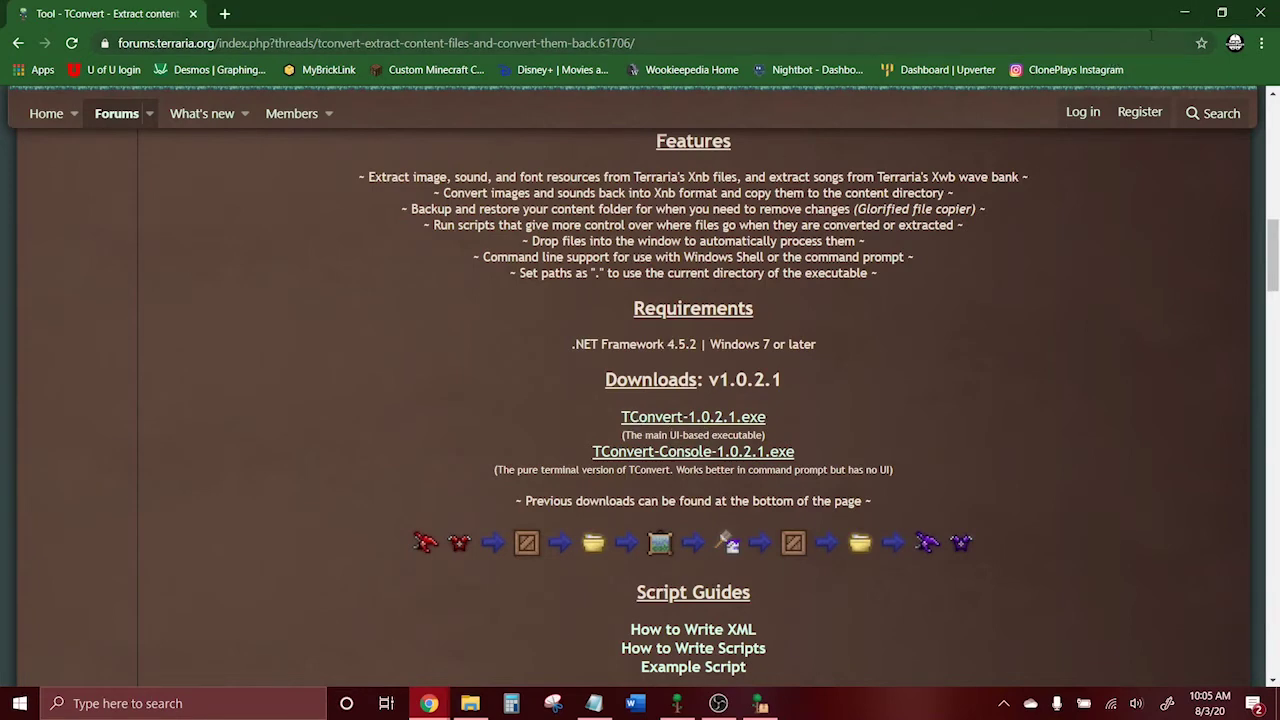
click(1181, 21)
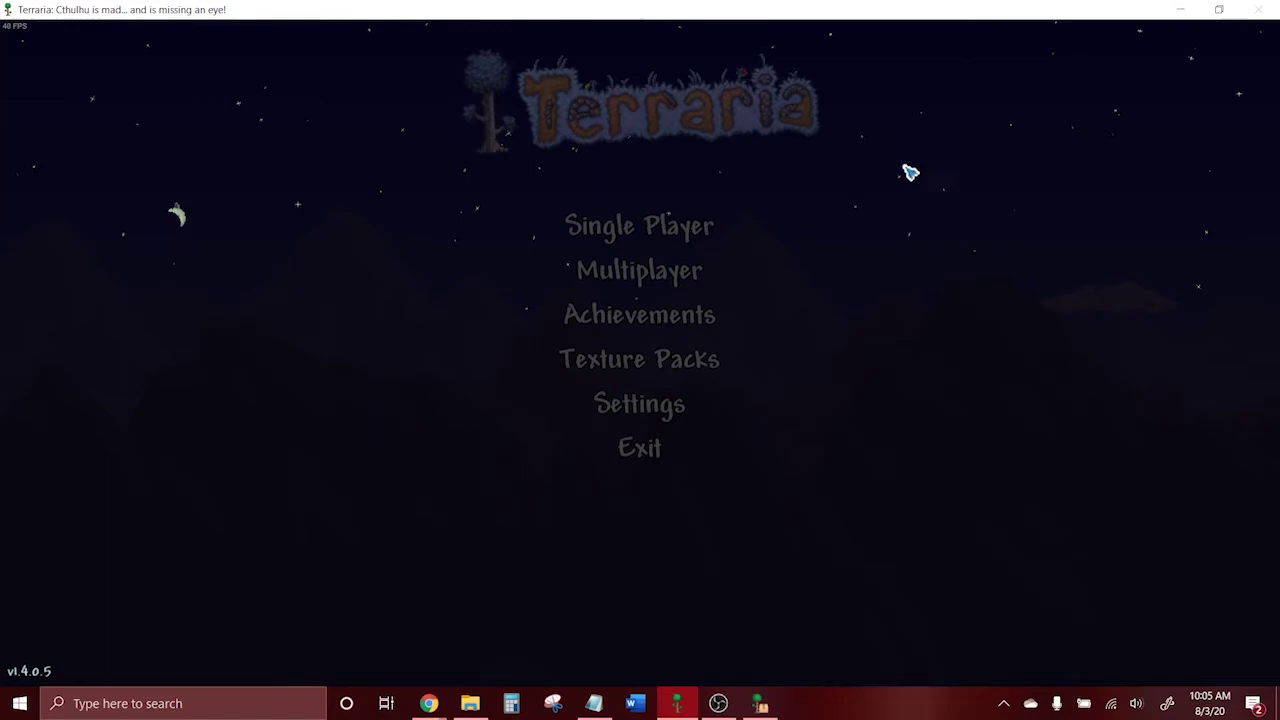
click(1181, 10)
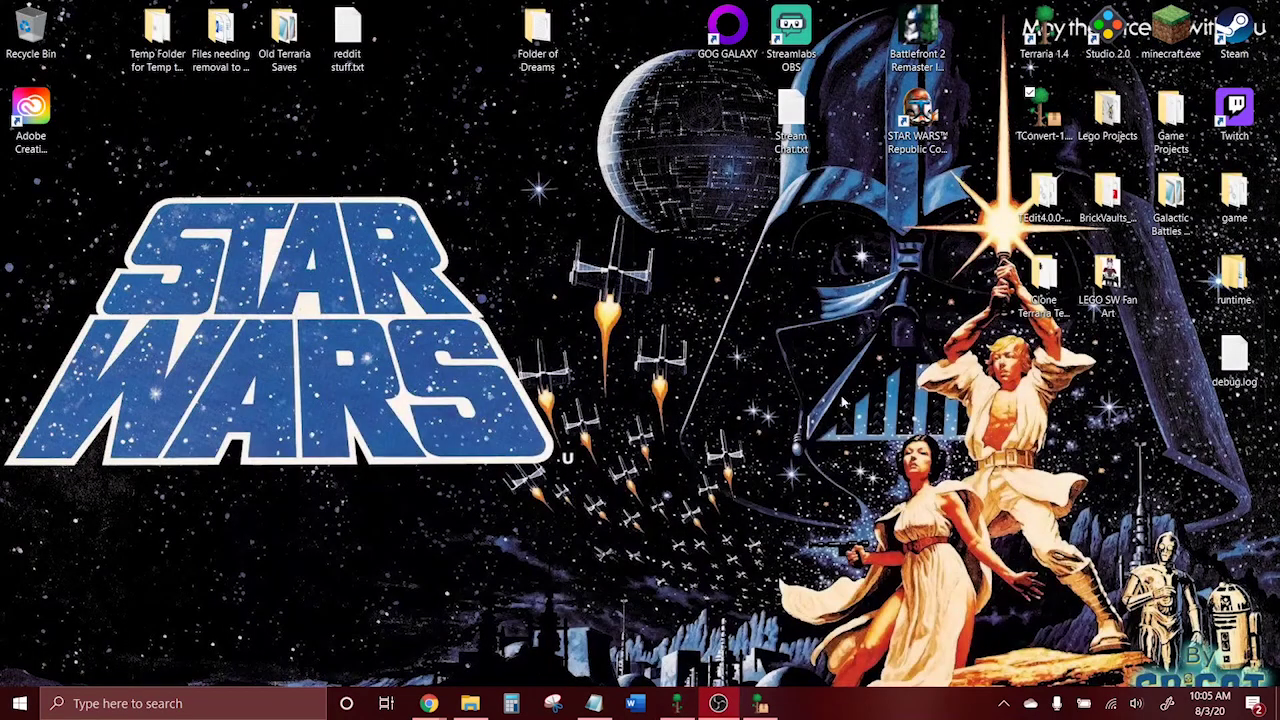
double_click(1062, 118)
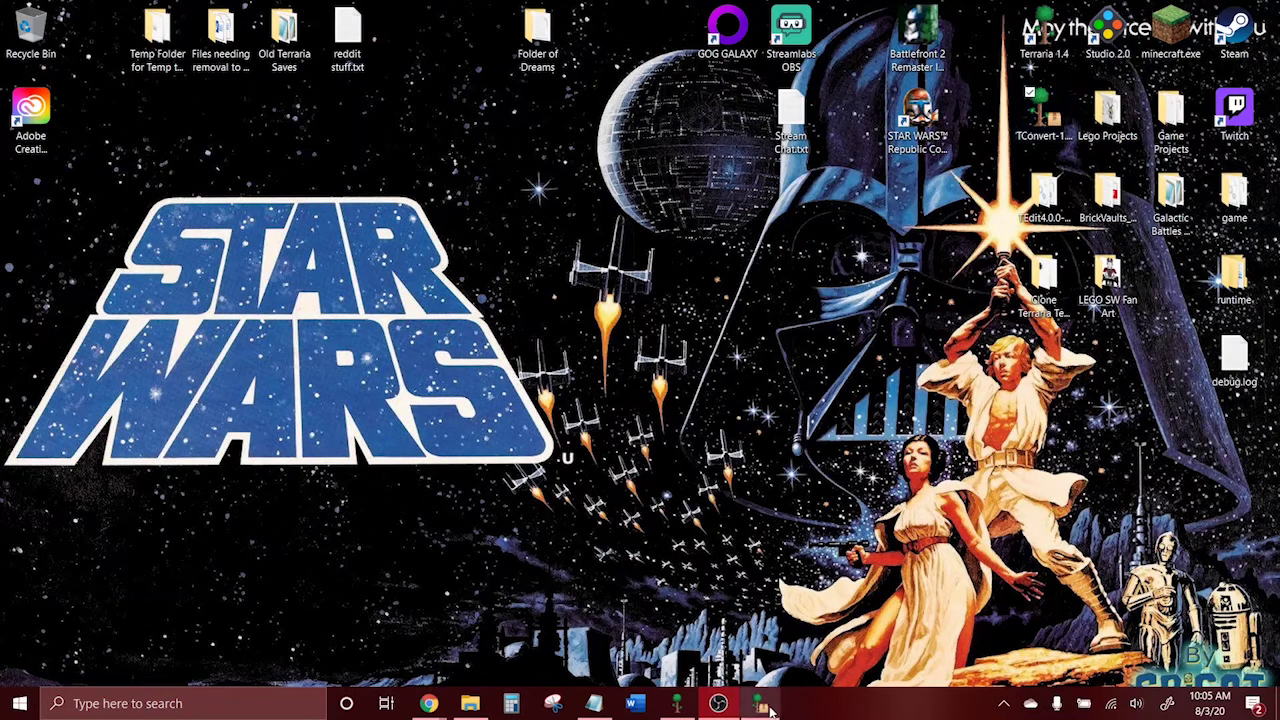
drag(727, 135, 490, 107)
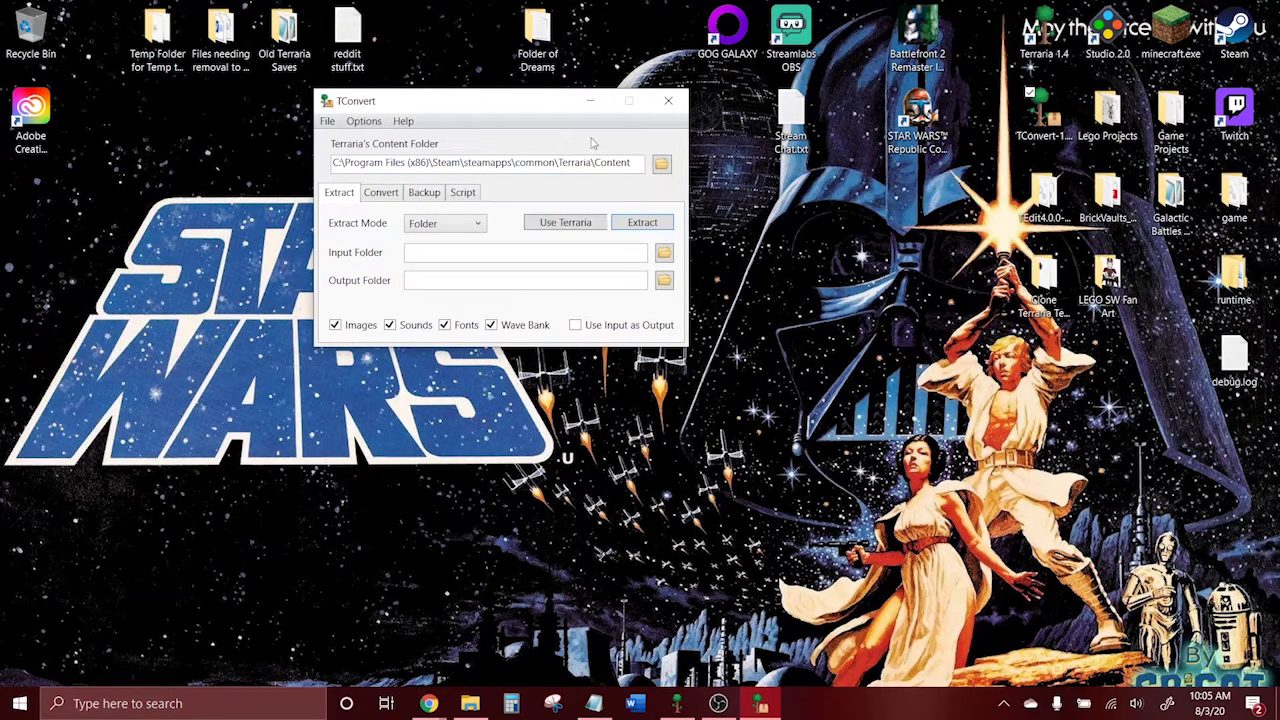
- Place the Content\Images Explorer window beside TConvert, with TConvert's Folder-mode Extract tab in front
click(470, 703)
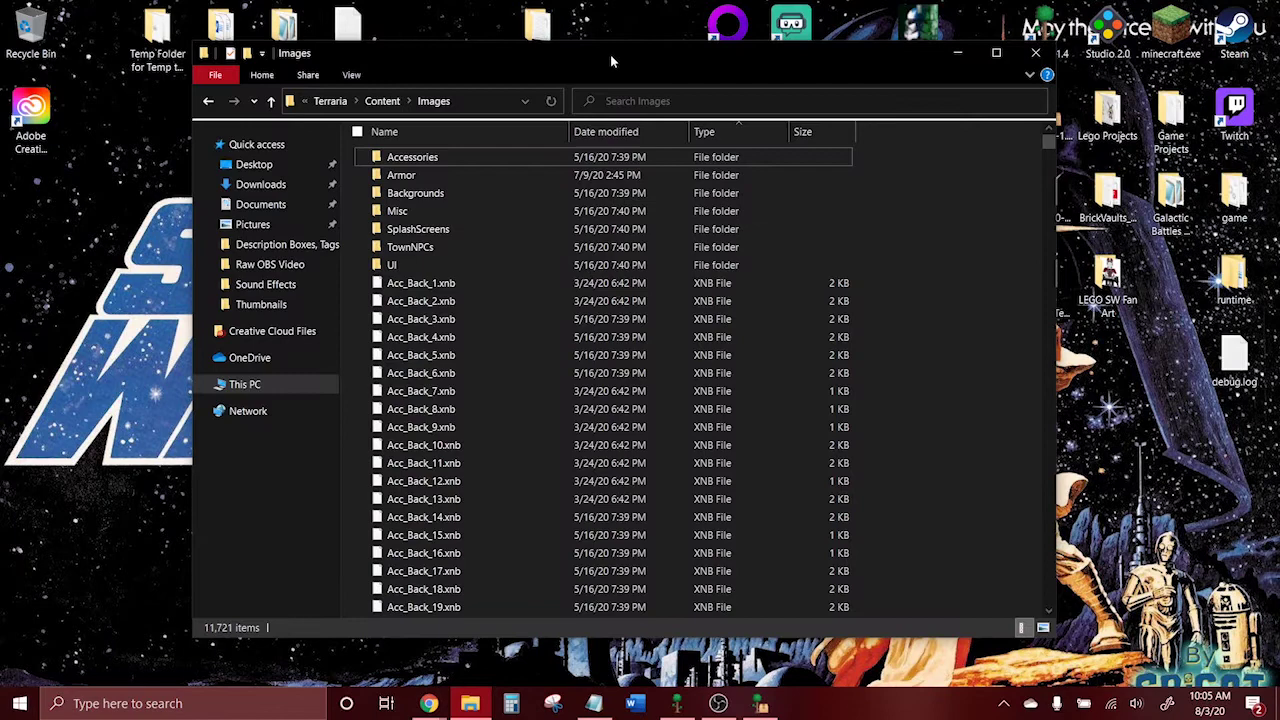
drag(612, 62, 830, 50)
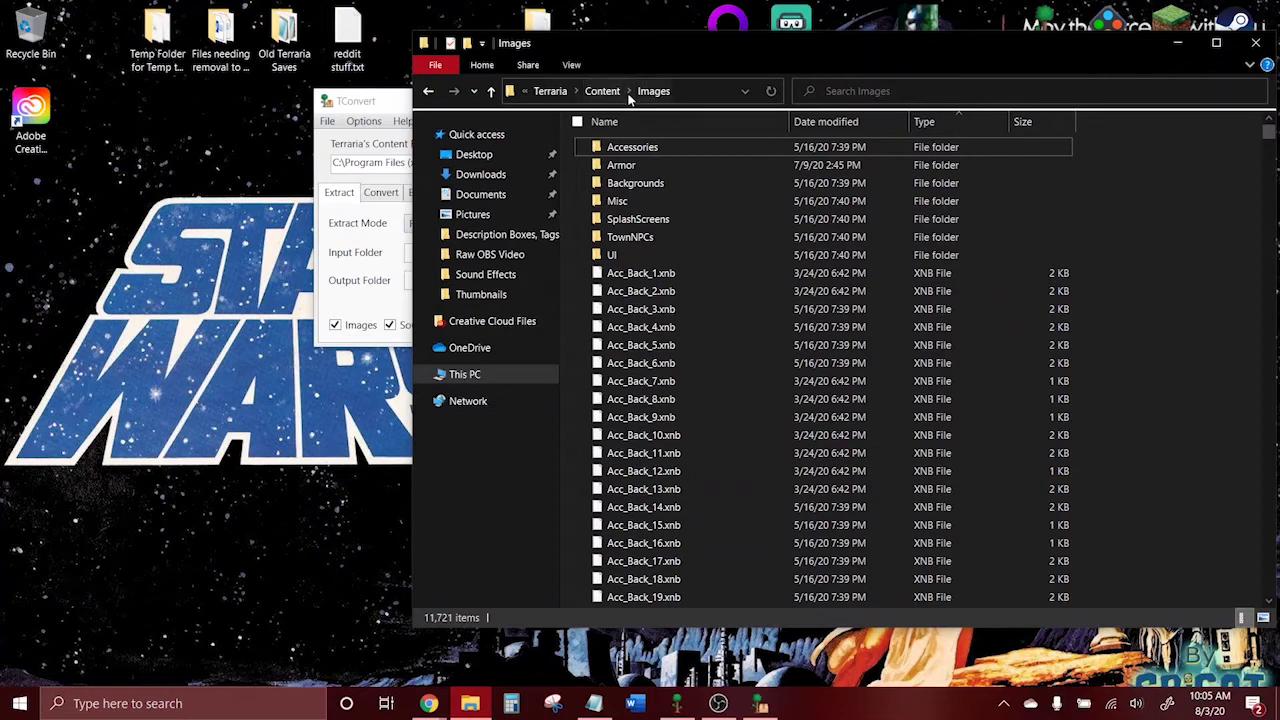
click(361, 104)
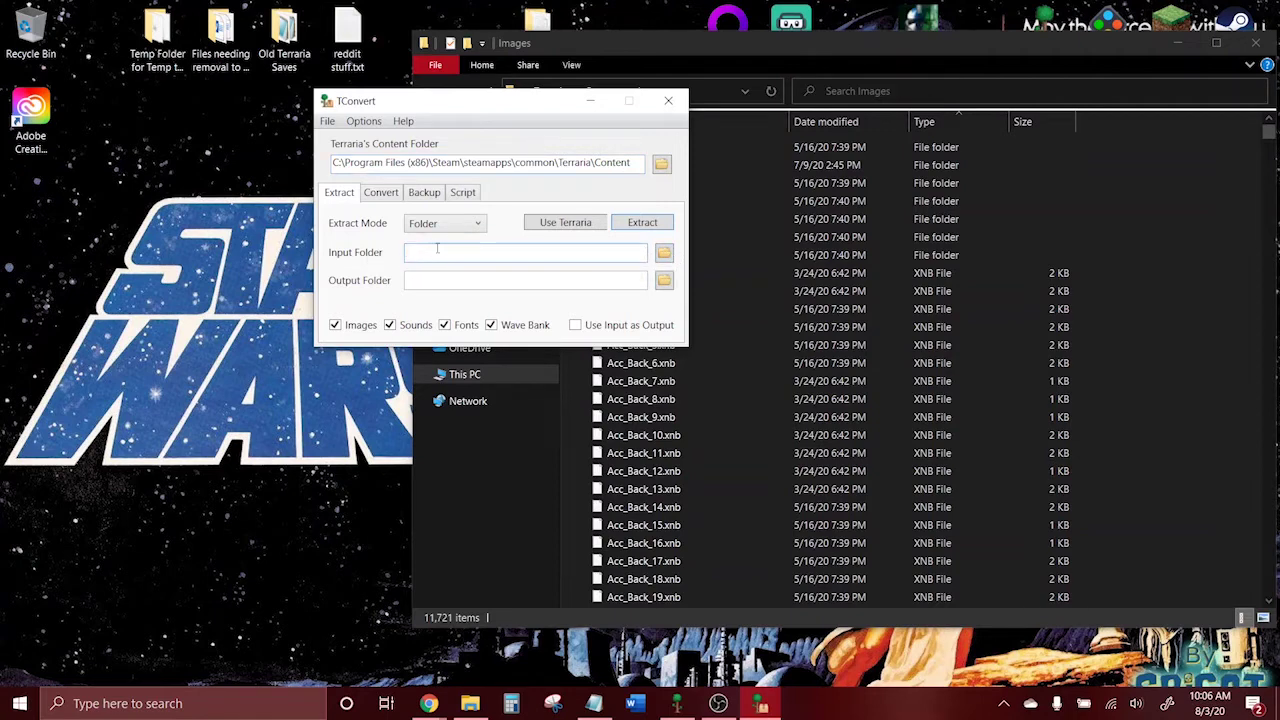
click(826, 52)
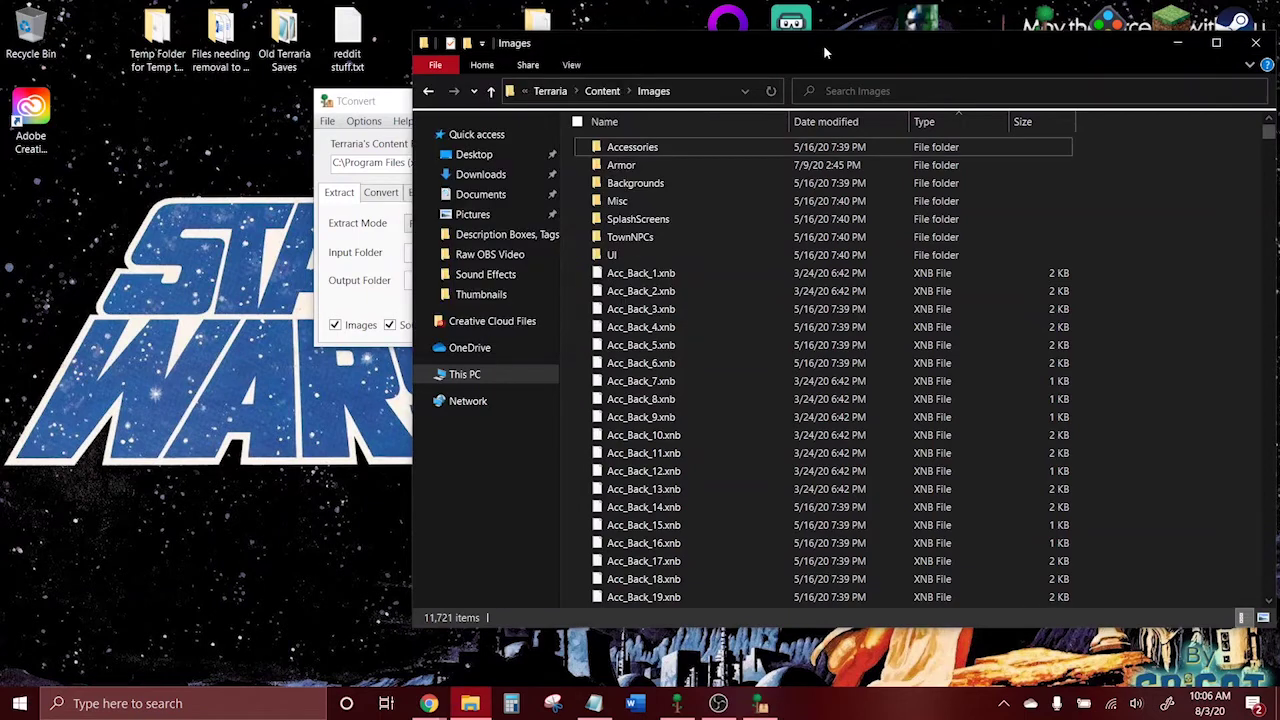
click(401, 110)
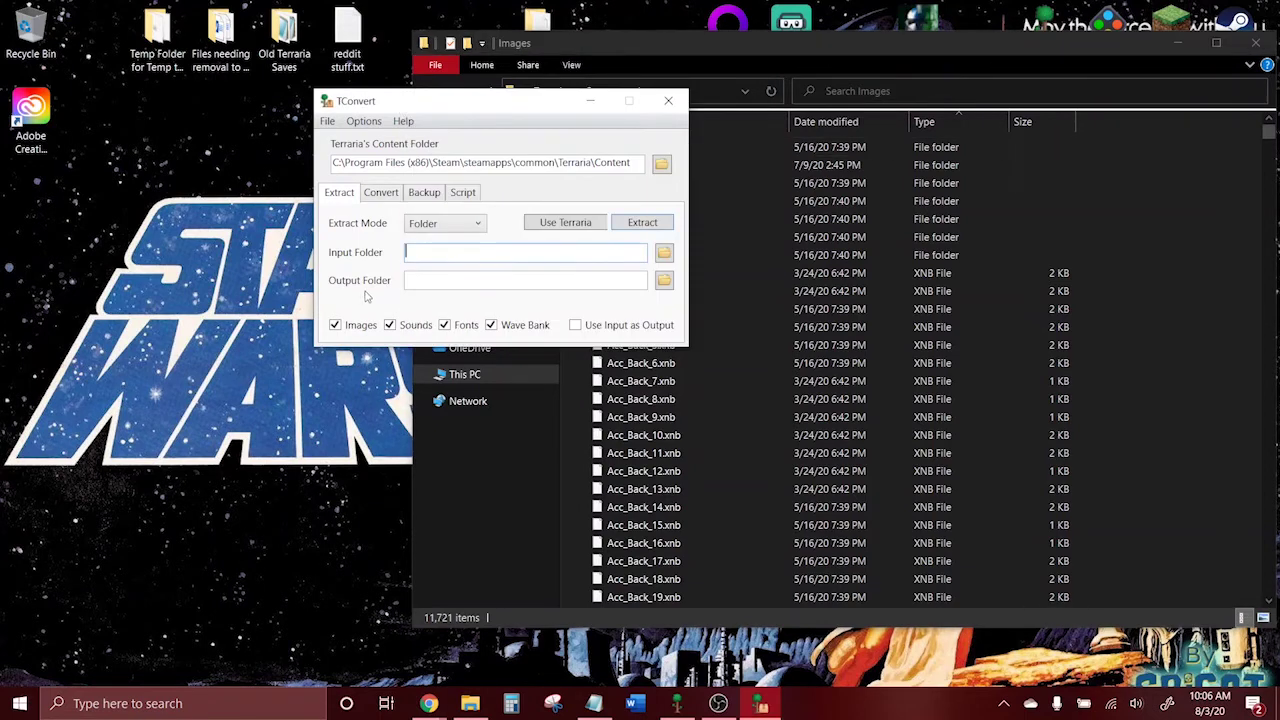
- Create a desktop folder named New folder and set it as TConvert's output folder
right_click(152, 234)
mouse_move(110, 347)
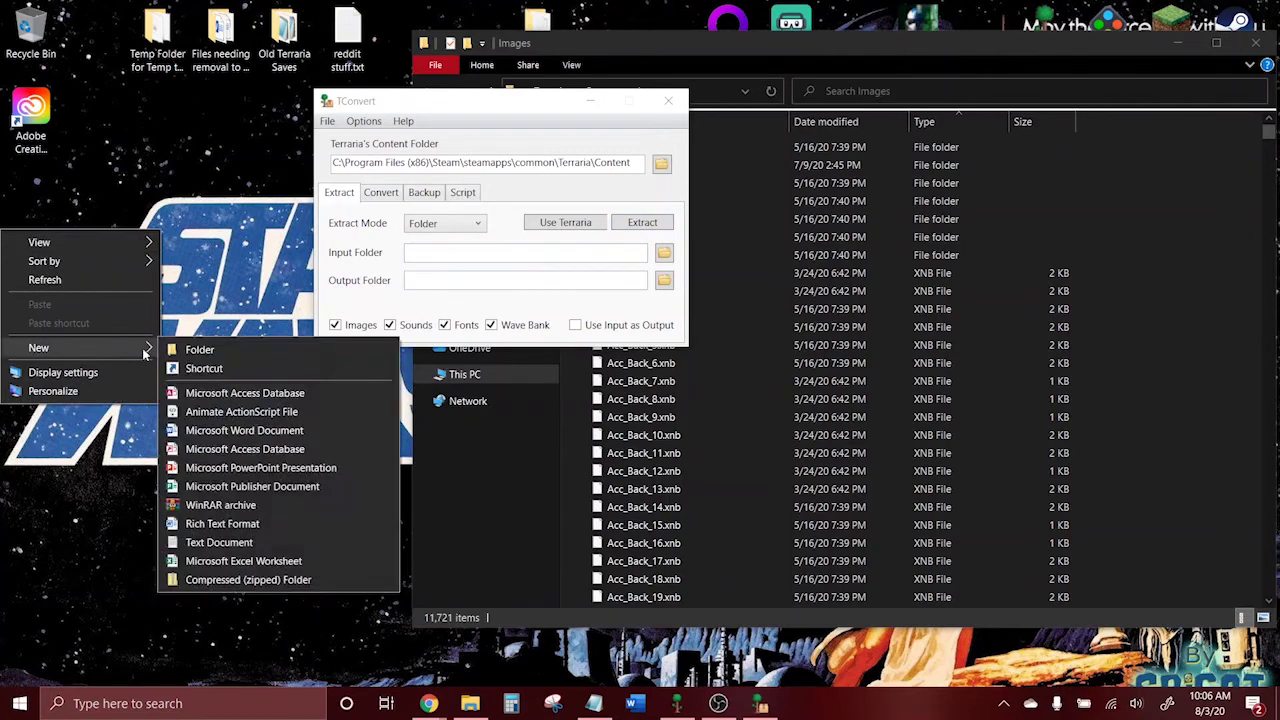
click(175, 348)
drag(160, 283, 113, 237)
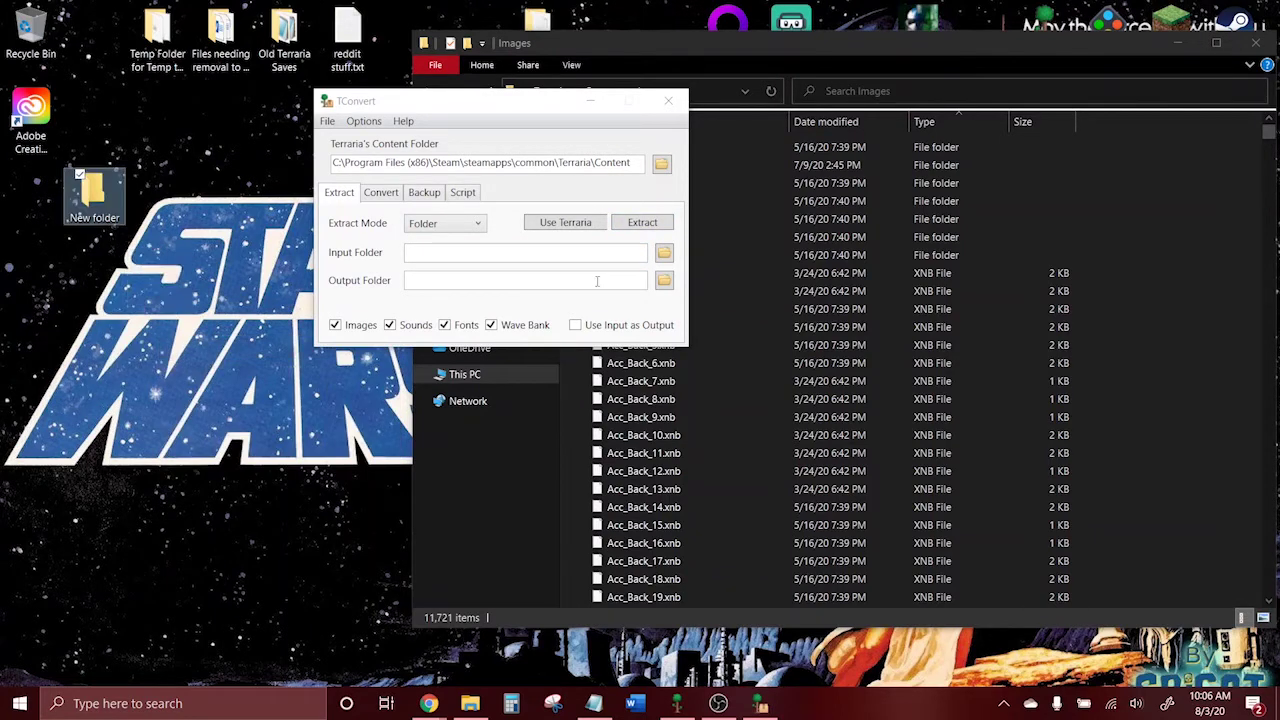
click(664, 280)
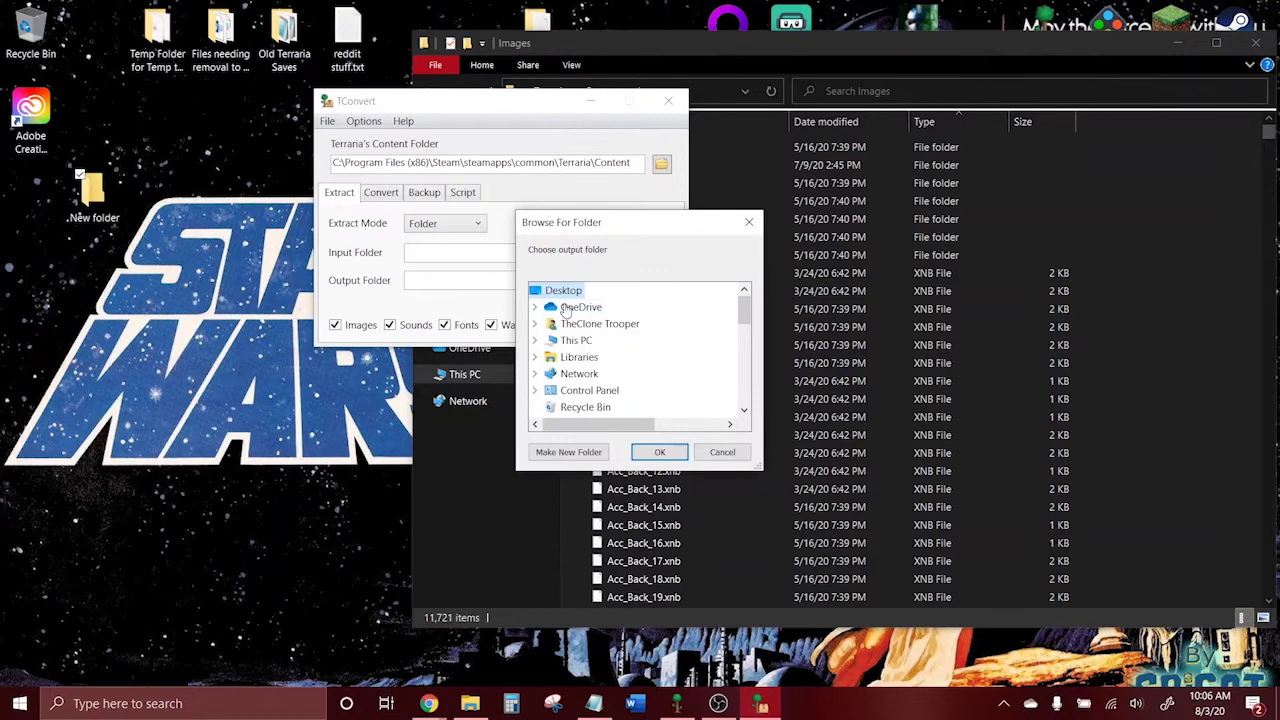
scroll(610, 402, down, 5)
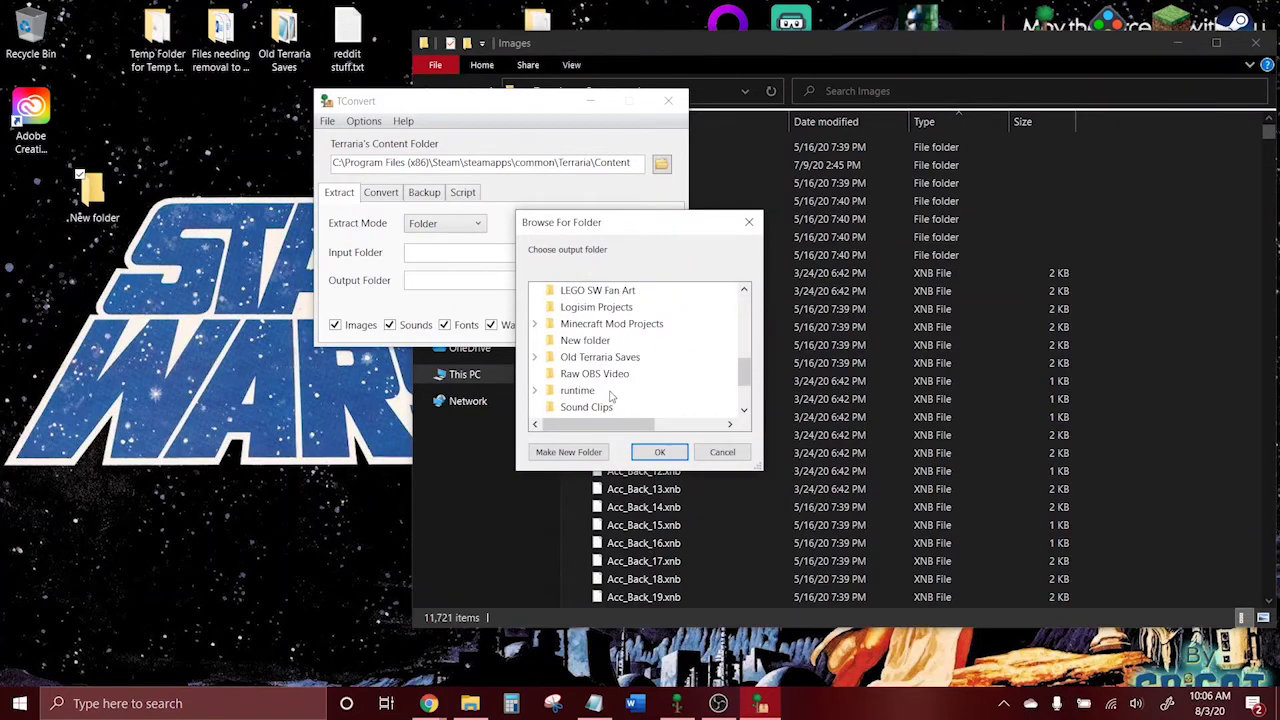
click(585, 340)
click(659, 452)
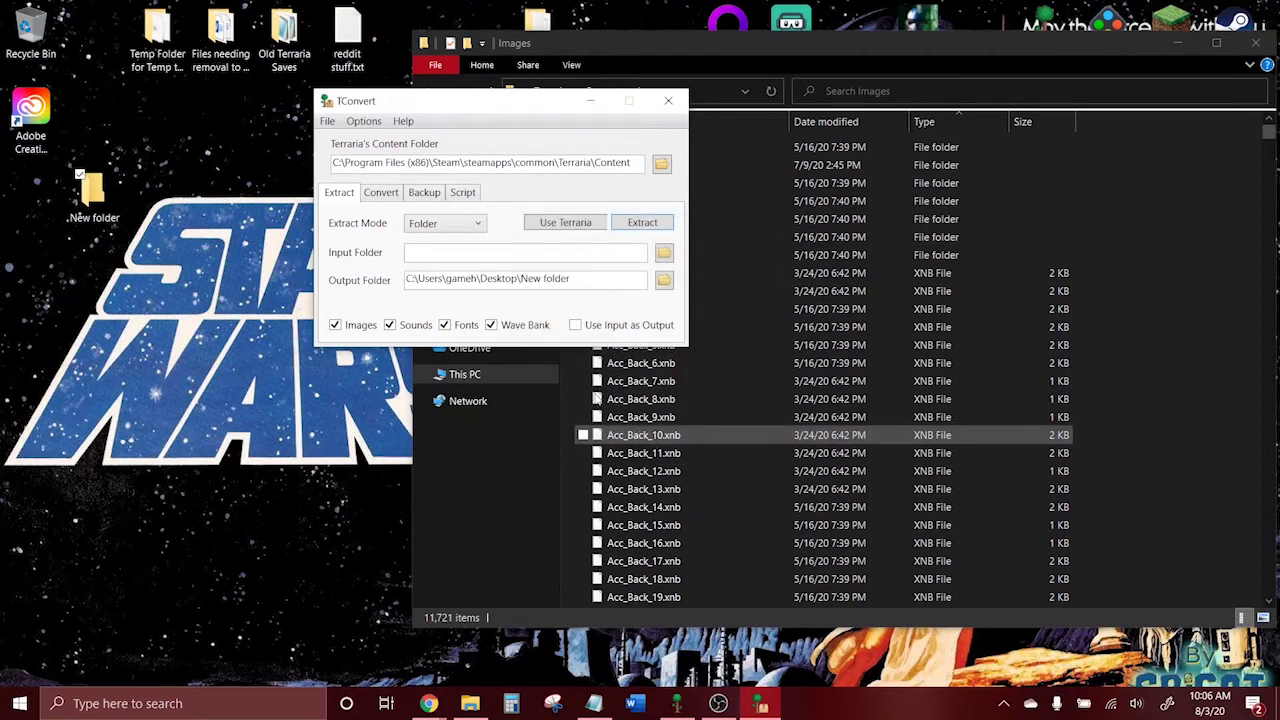
- Set the input folder to C:\Program Files (x86)\Steam\steamapps\common\Terraria\Content\Images
click(664, 255)
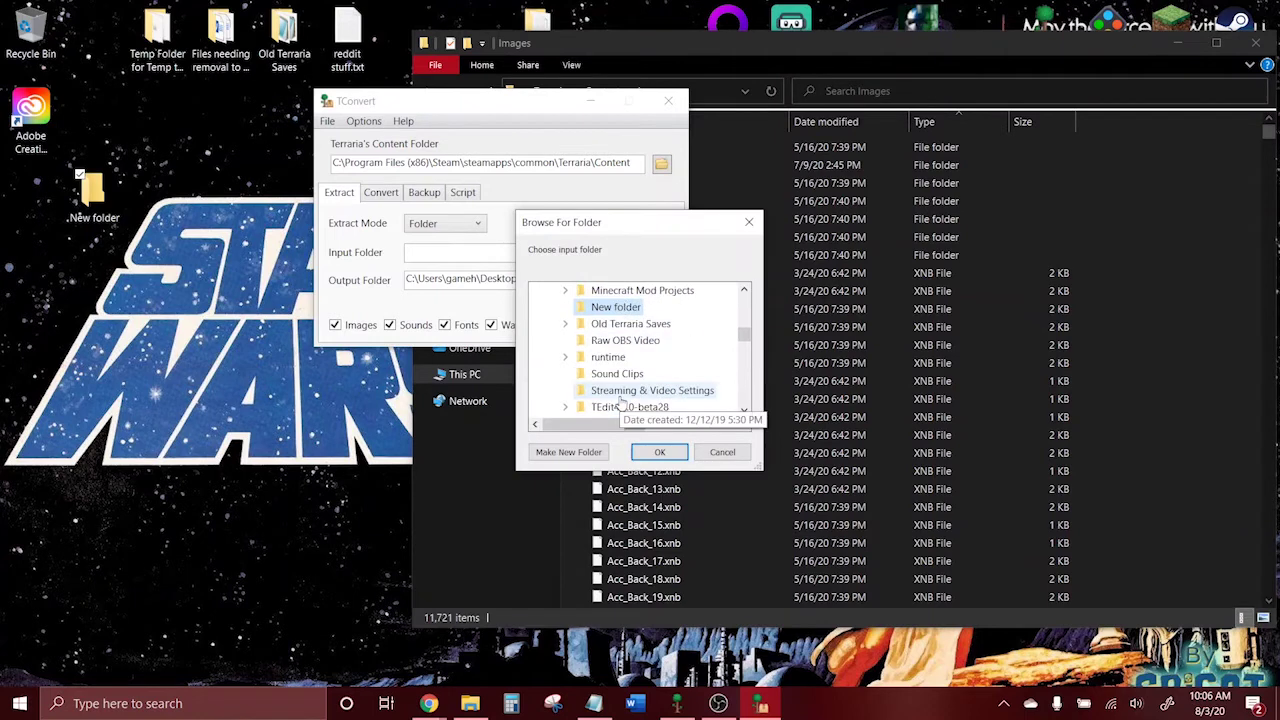
scroll(620, 400, down, 10)
double_click(612, 354)
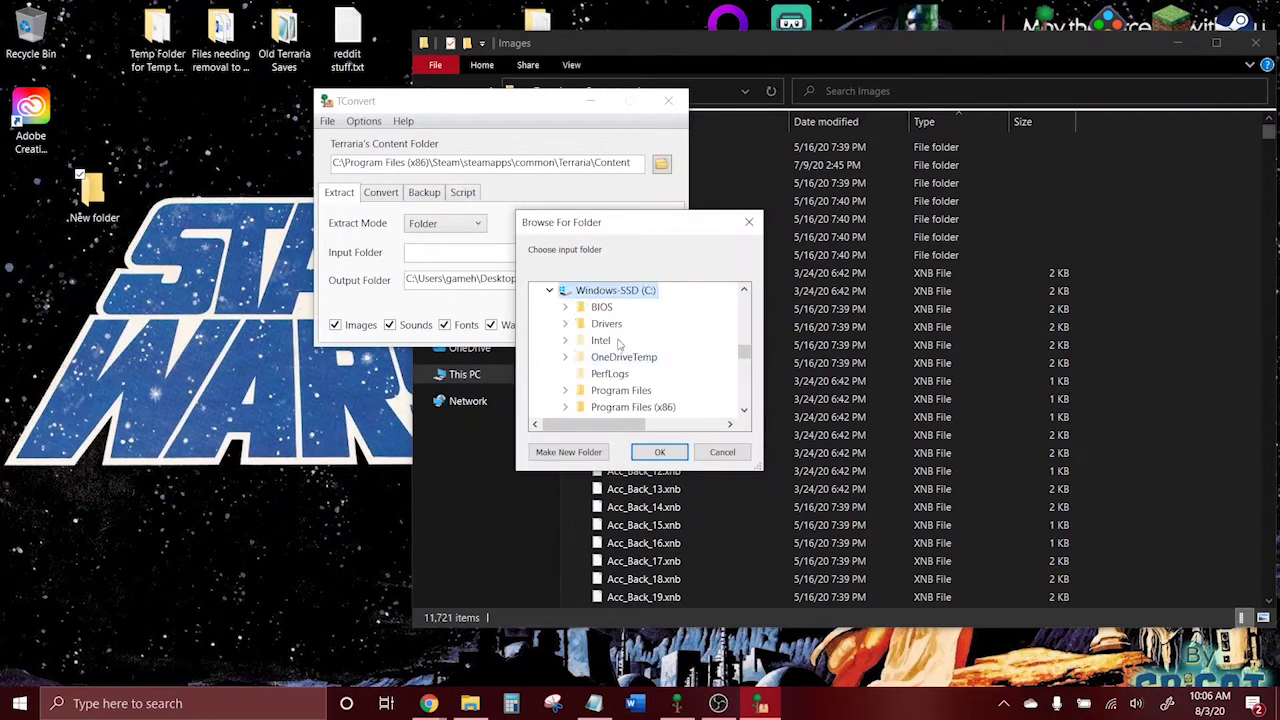
scroll(612, 340, down, 2)
double_click(605, 309)
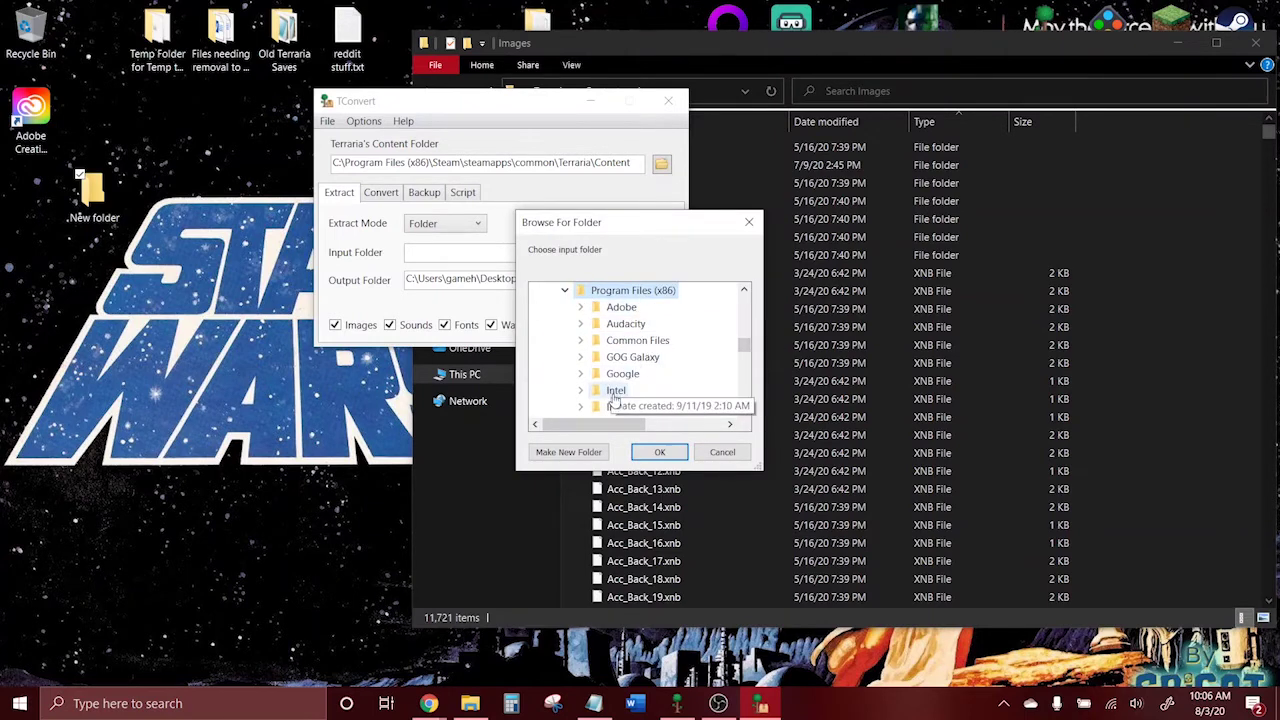
scroll(616, 392, down, 4)
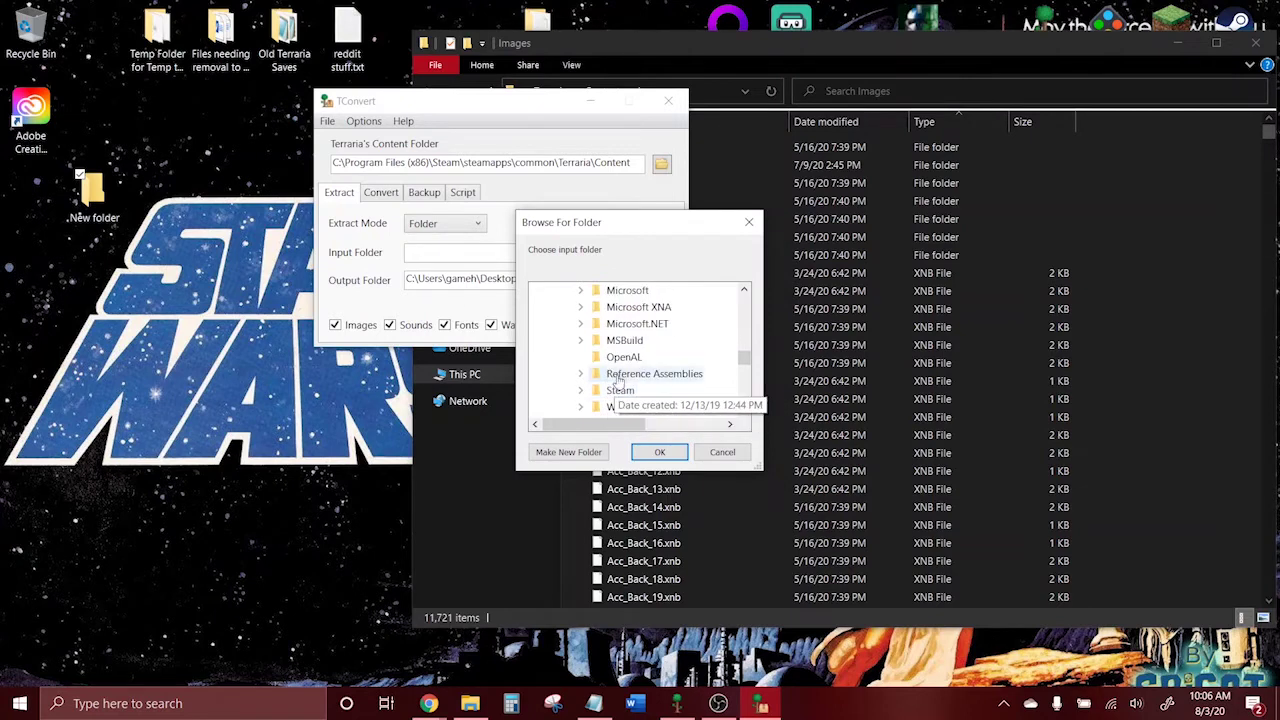
scroll(618, 383, down, 3)
double_click(622, 344)
scroll(630, 336, down, 1)
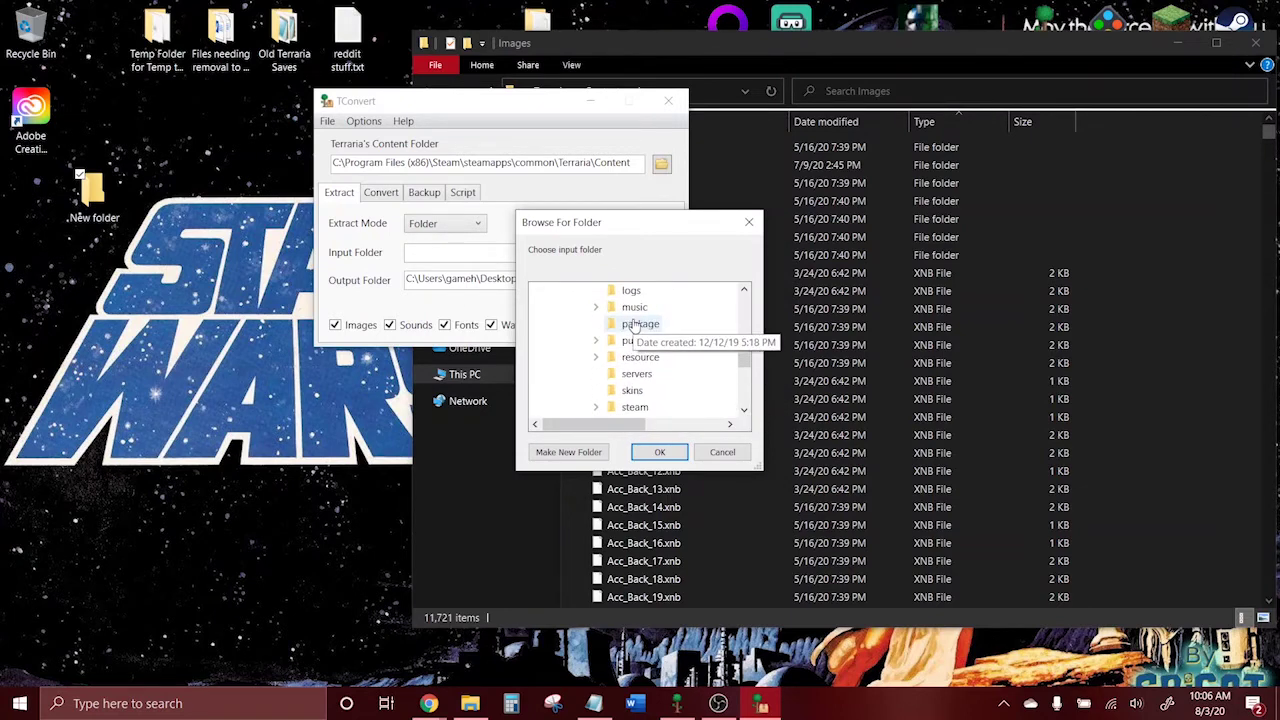
scroll(630, 365, down, 2)
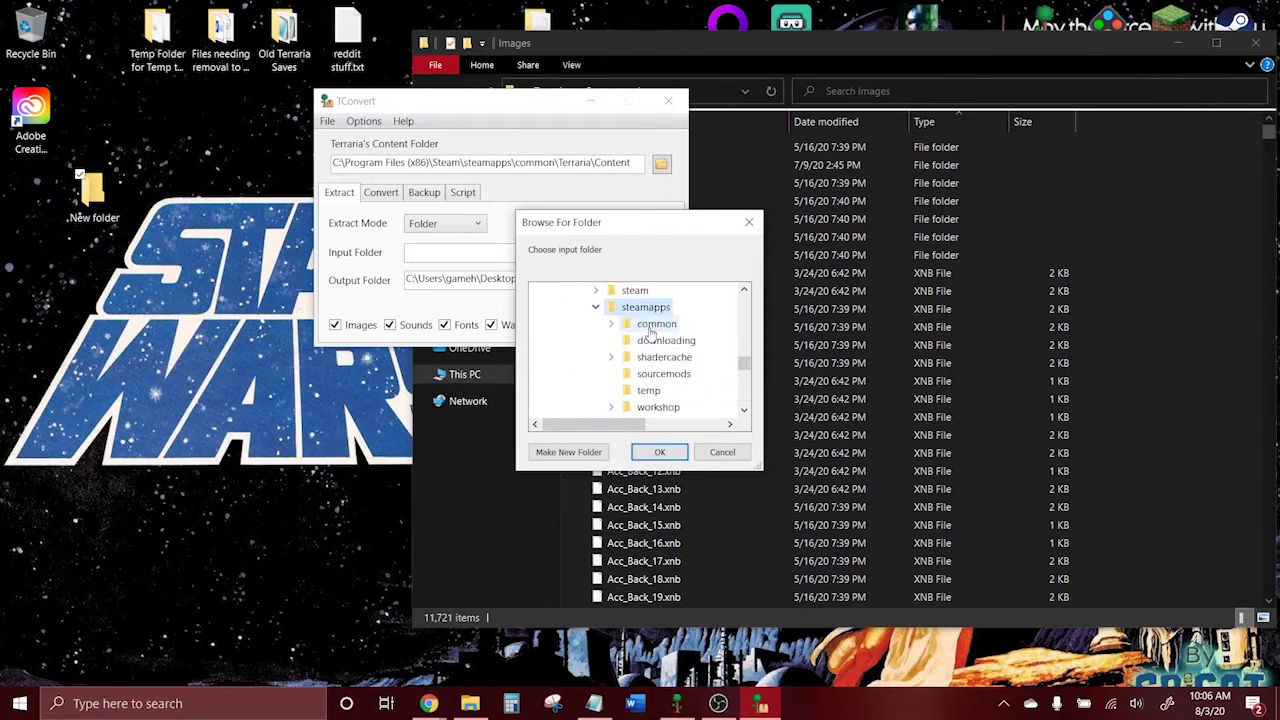
scroll(651, 333, down, 2)
scroll(670, 346, up, 1)
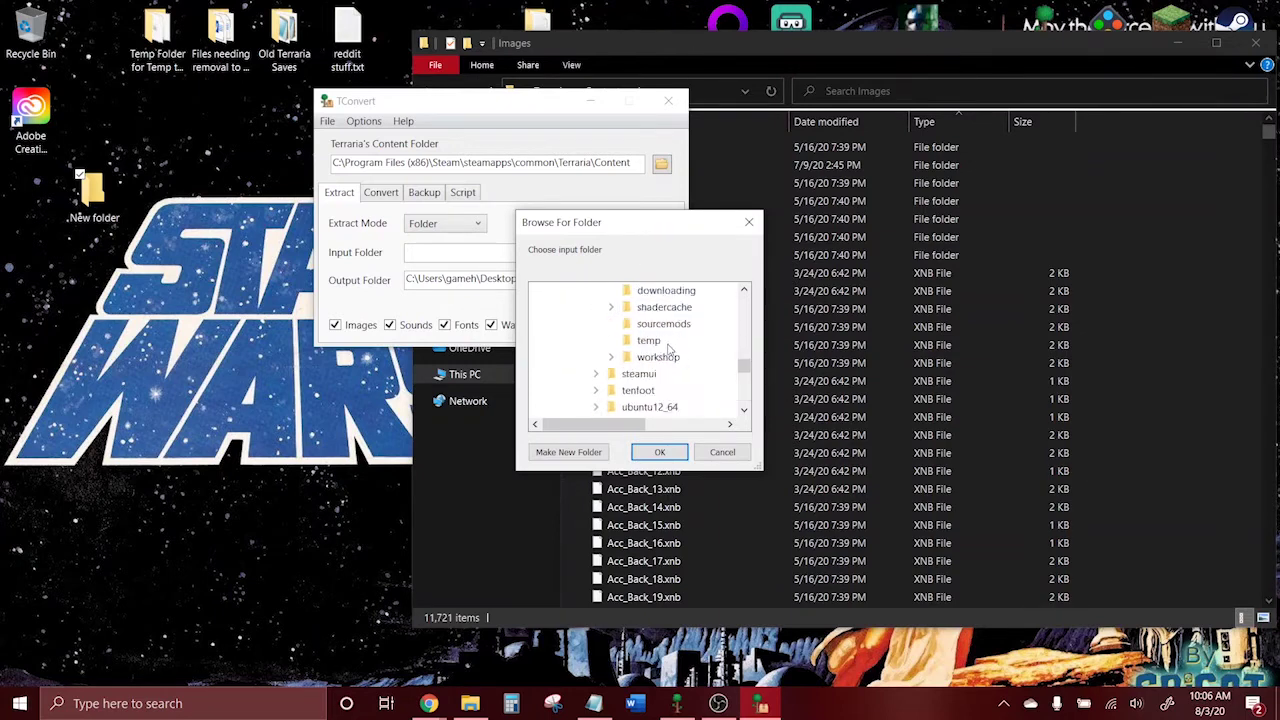
scroll(668, 349, down, 2)
scroll(667, 340, up, 4)
scroll(665, 325, down, 2)
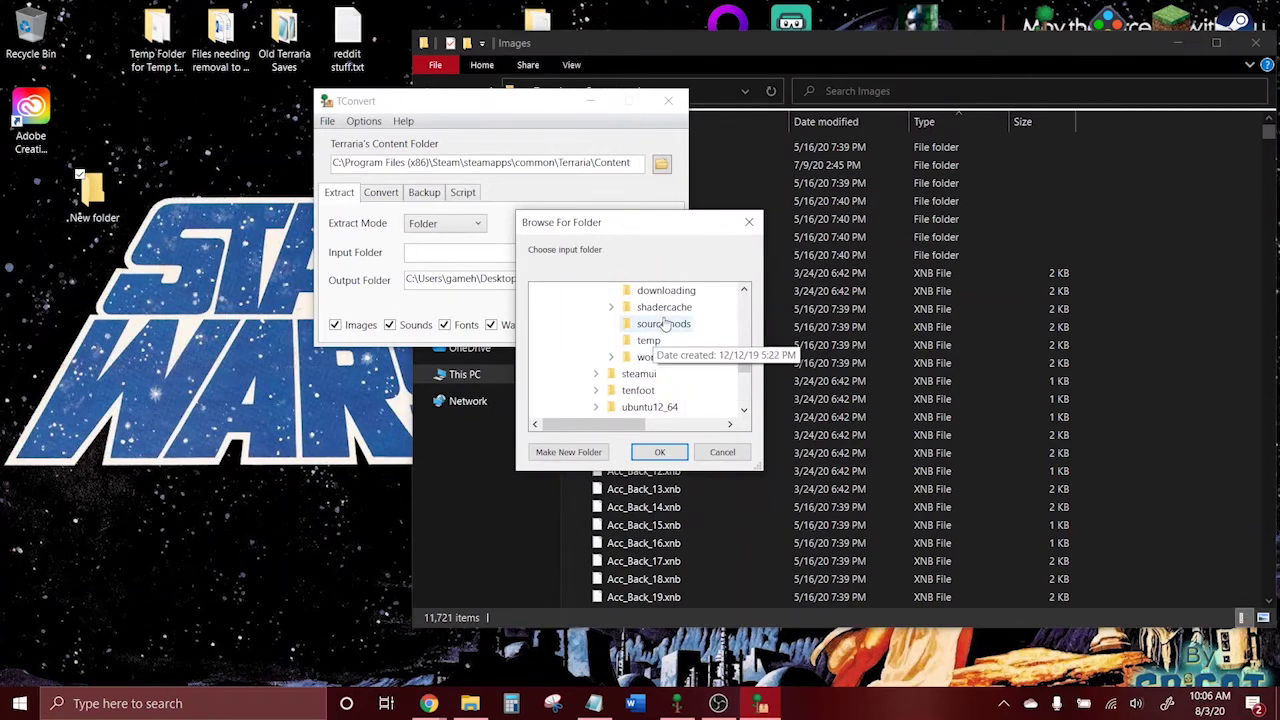
scroll(665, 325, up, 1)
double_click(665, 330)
scroll(668, 340, down, 4)
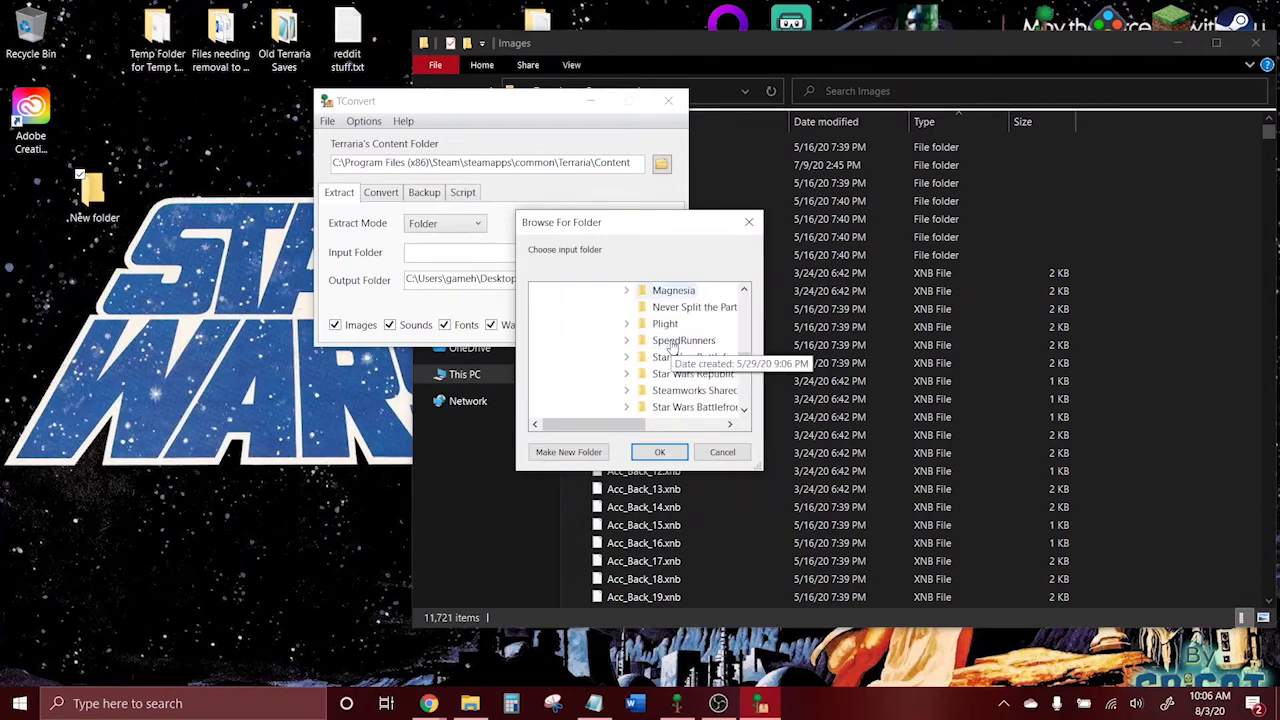
scroll(680, 346, down, 2)
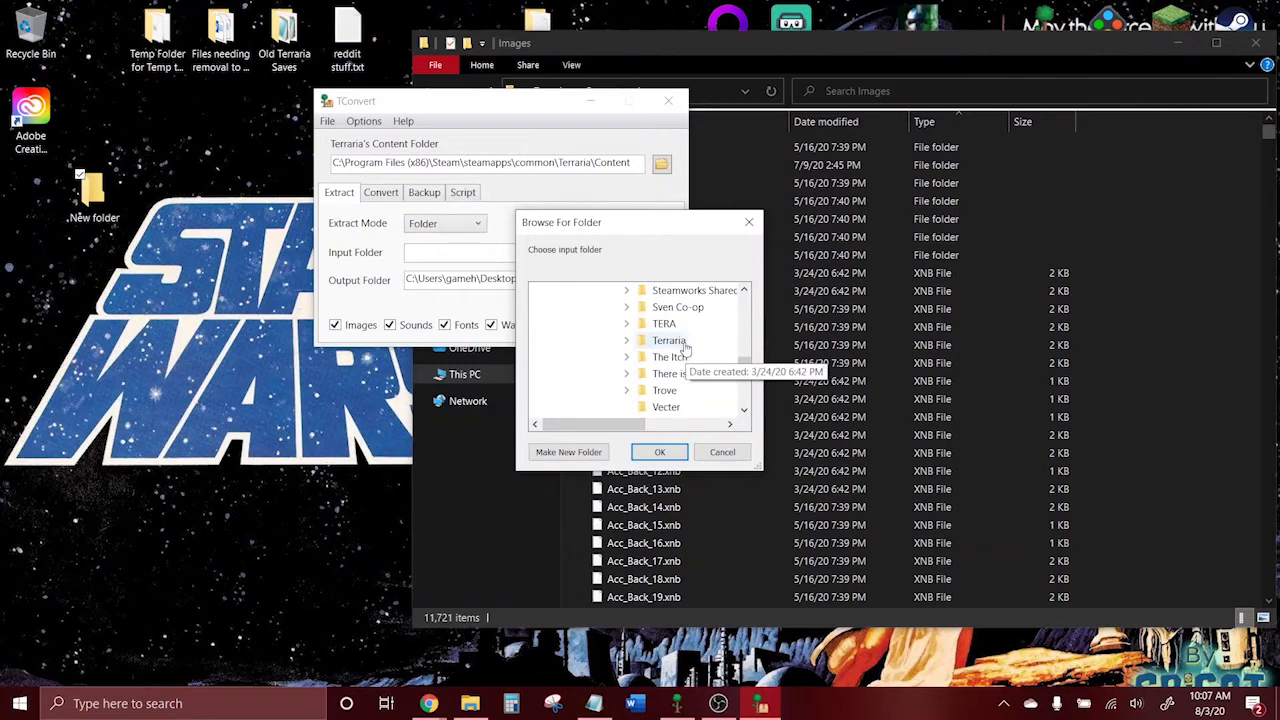
click(685, 345)
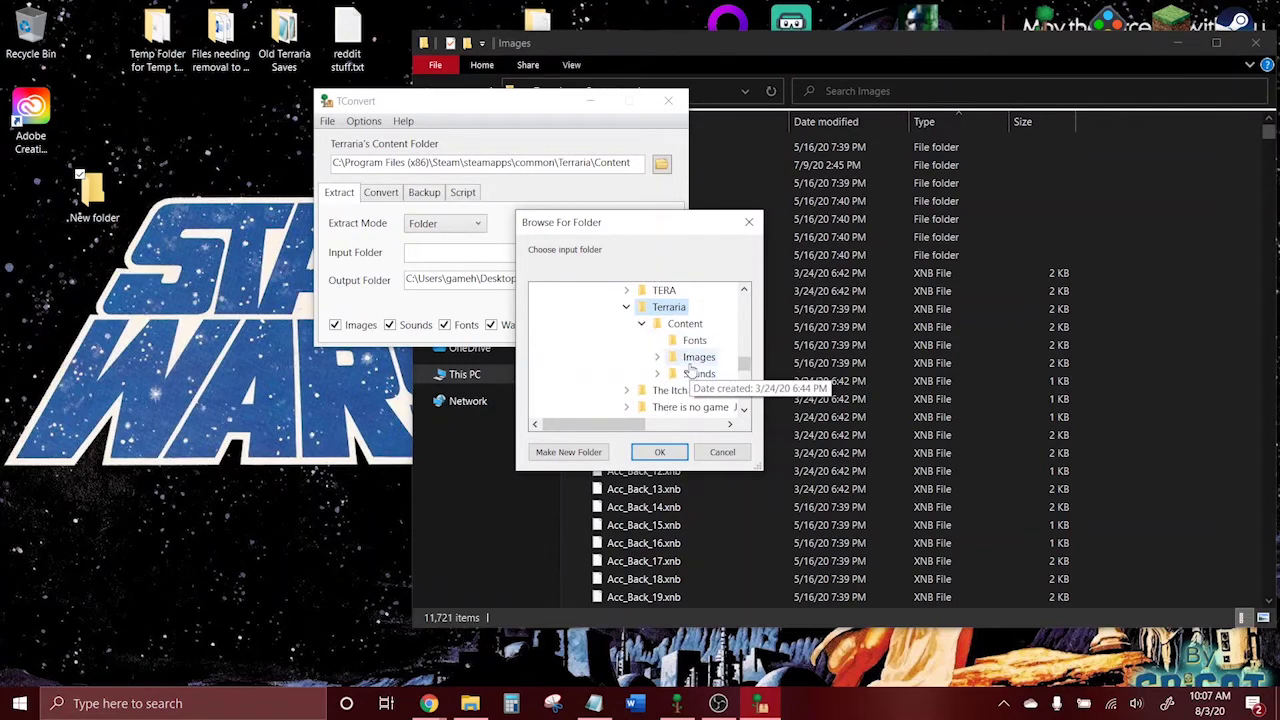
click(692, 360)
- Confirm Images as input, extract the 12,462 files into New folder, and dismiss the notice
click(659, 452)
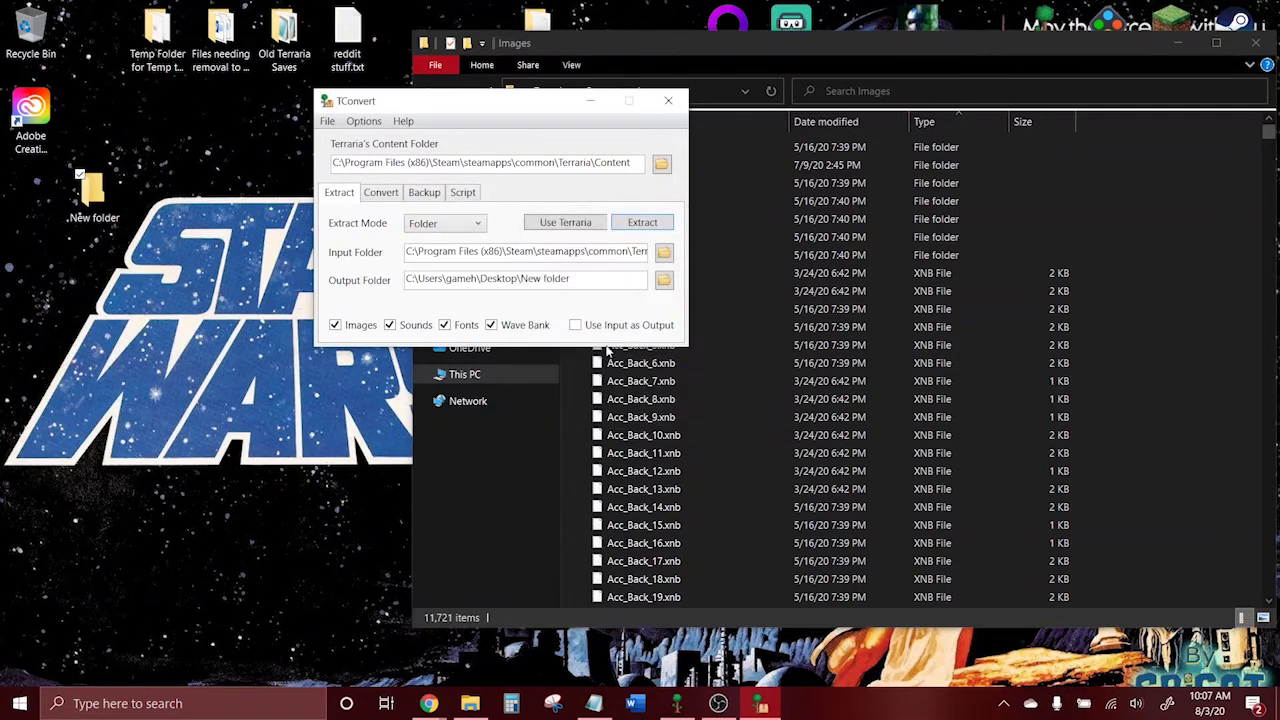
click(645, 223)
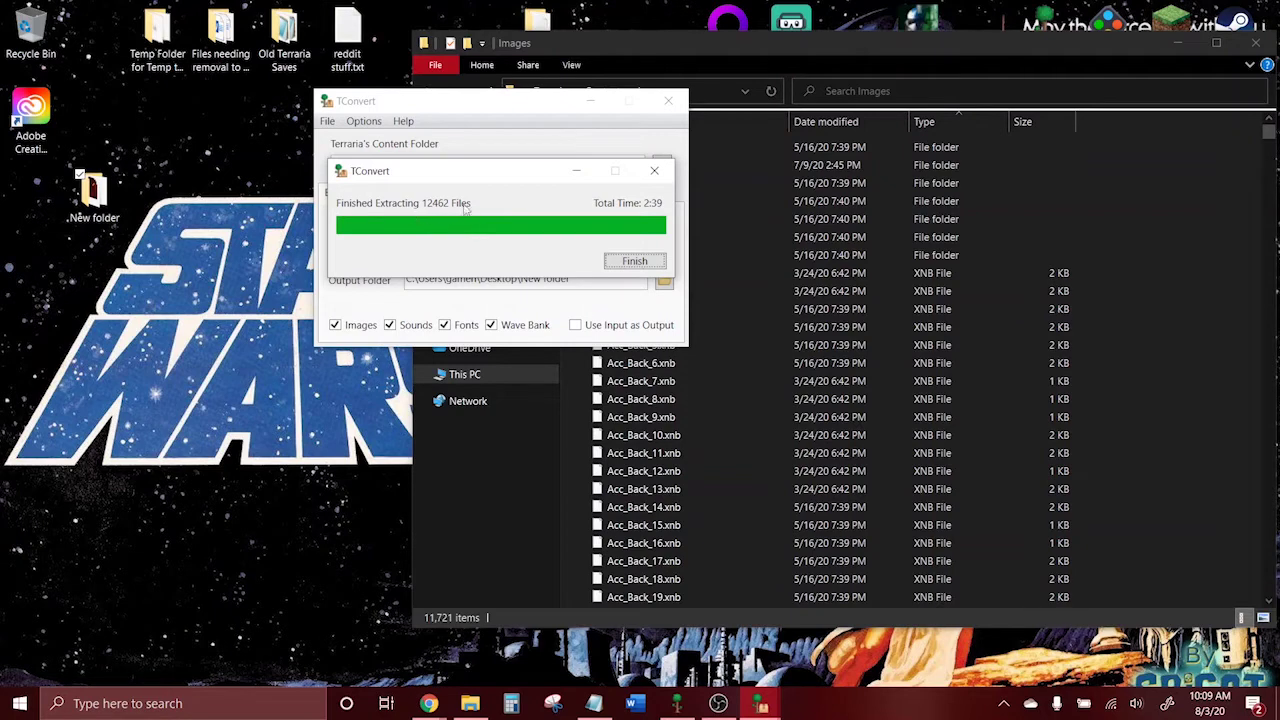
click(634, 261)
- Minimize TConvert, open New folder, and compare its converted PNGs with the original Images folder
click(591, 101)
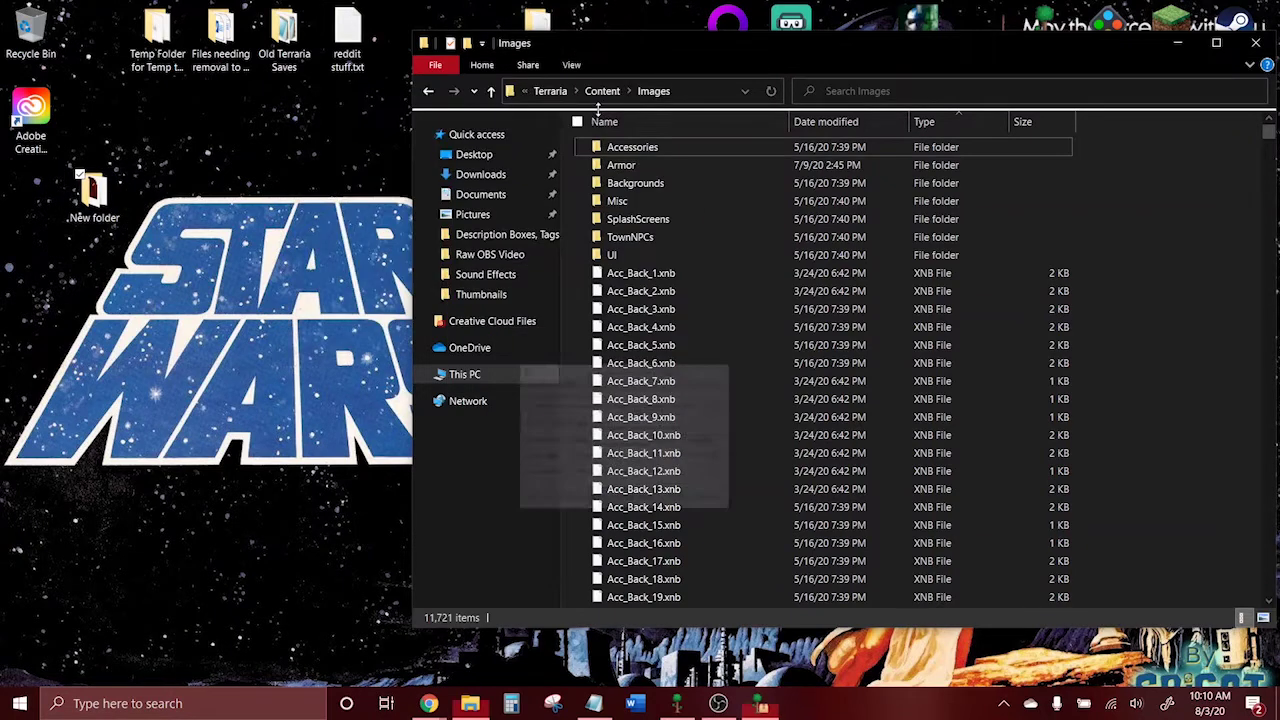
double_click(120, 195)
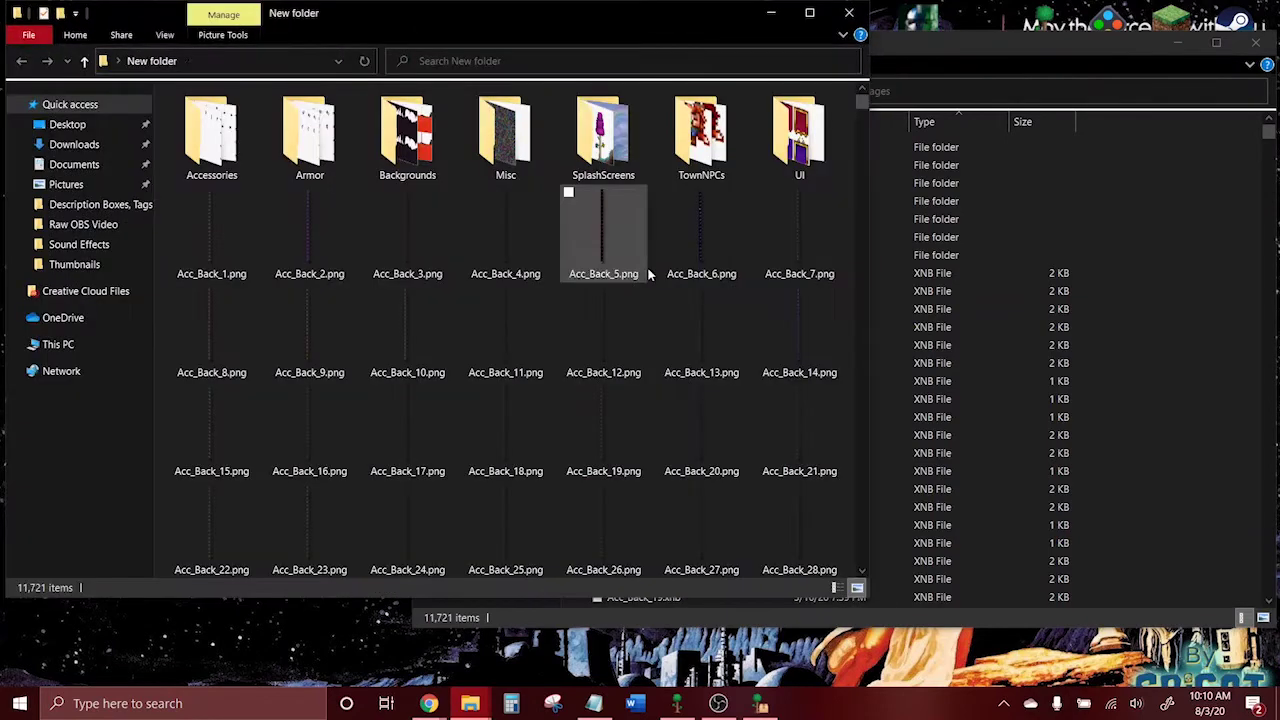
click(963, 53)
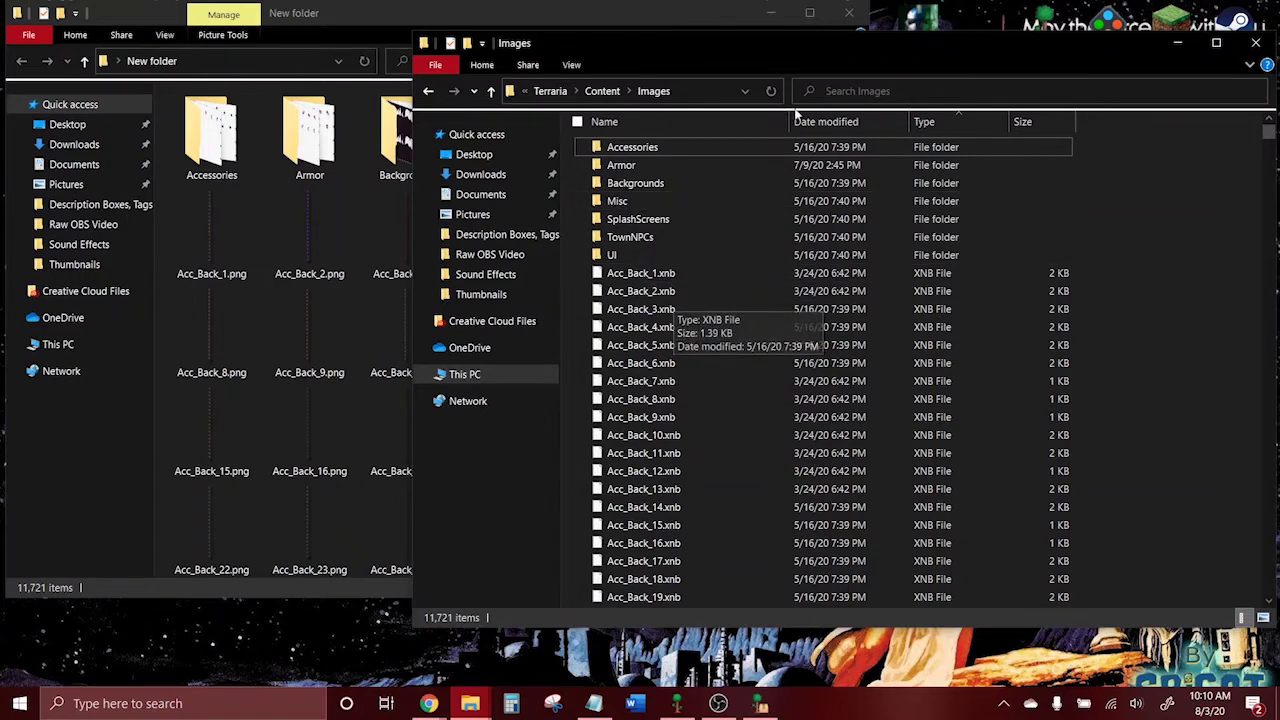
click(602, 22)
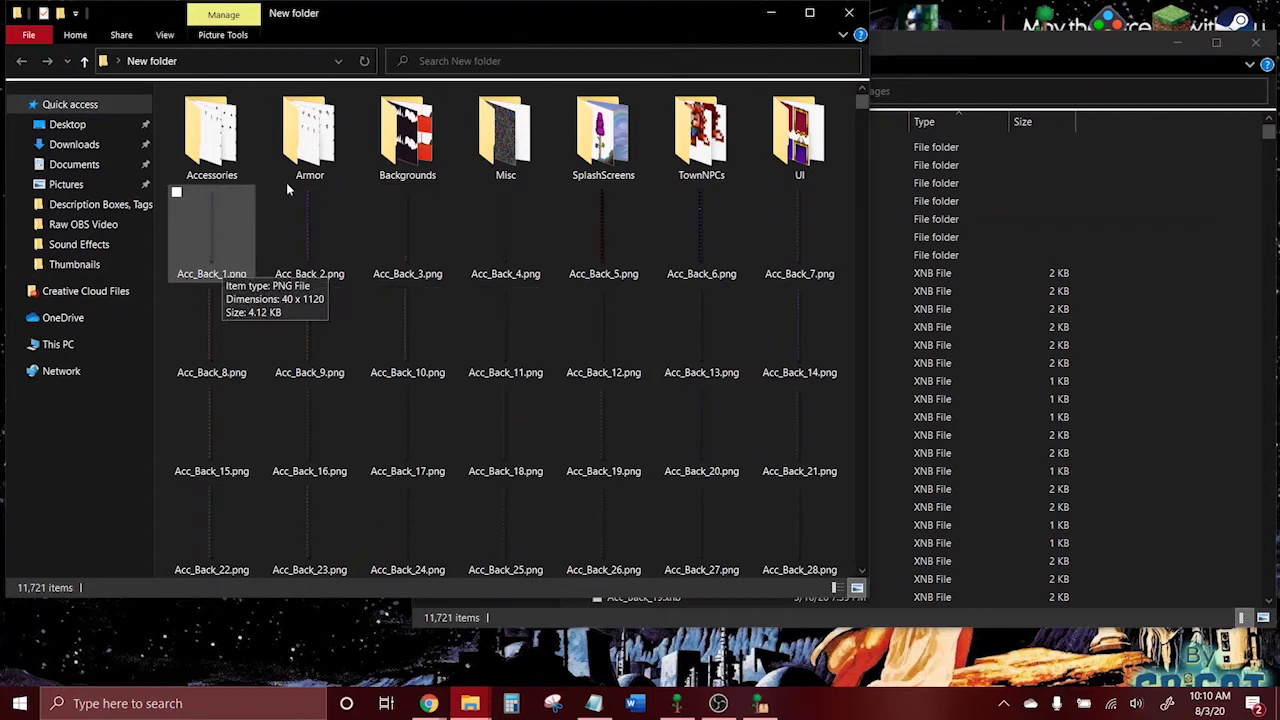
scroll(765, 487, down, 4)
scroll(766, 487, down, 10)
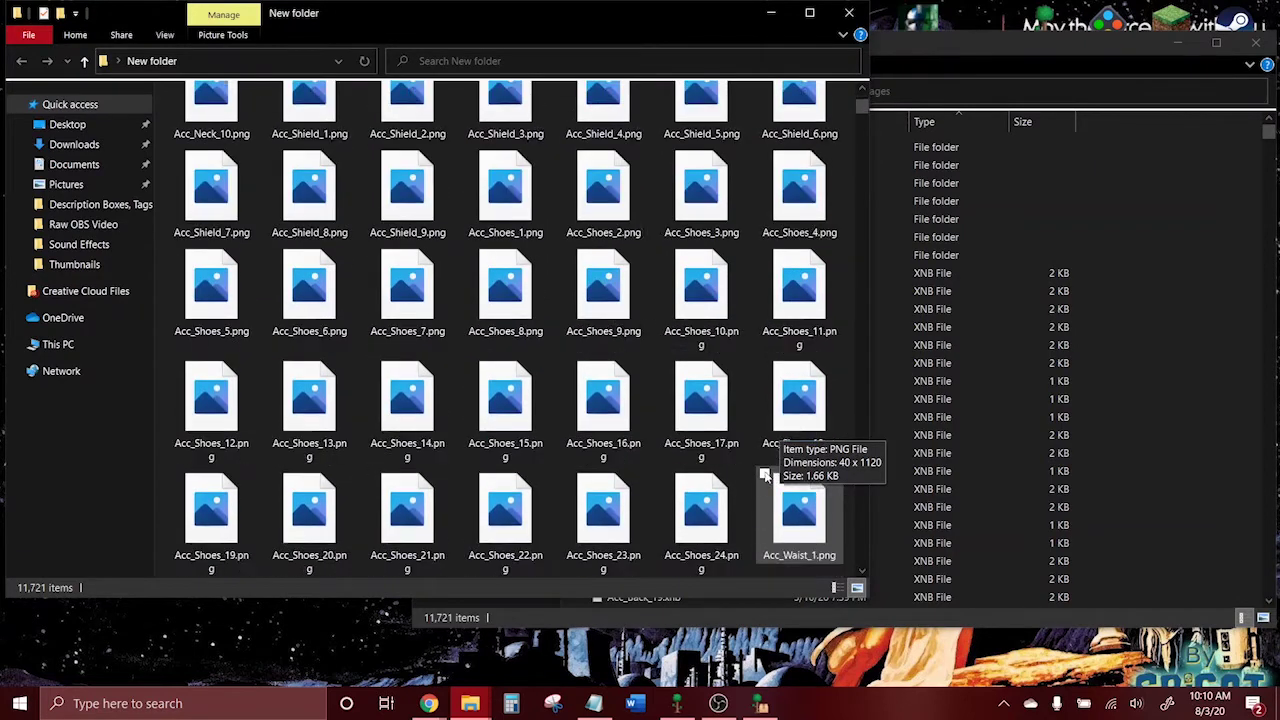
scroll(757, 300, down, 8)
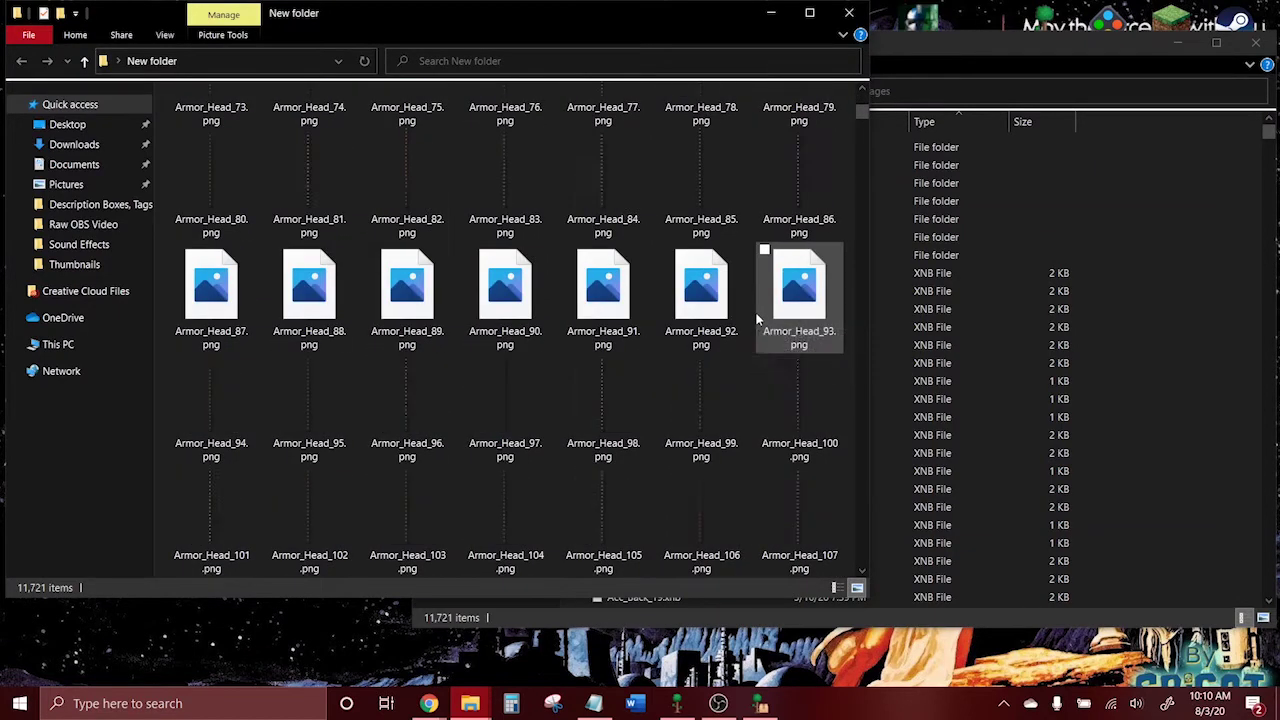
scroll(760, 320, up, 8)
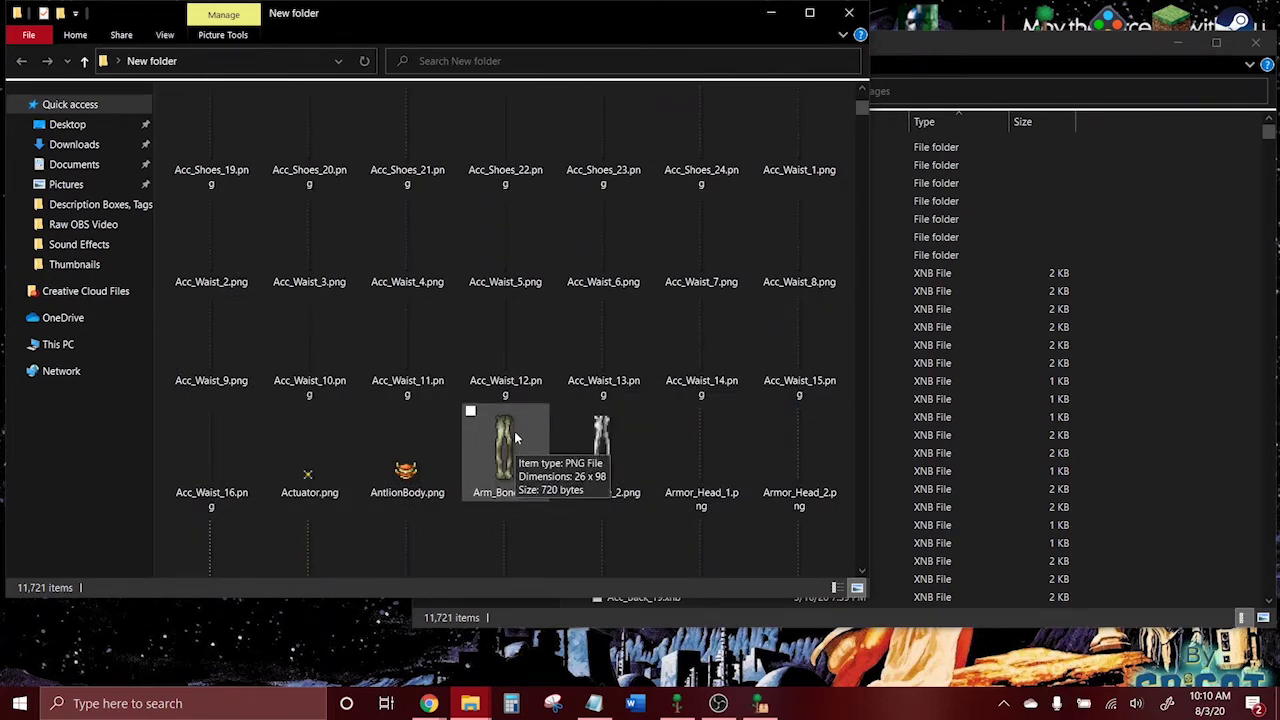
scroll(700, 338, up, 5)
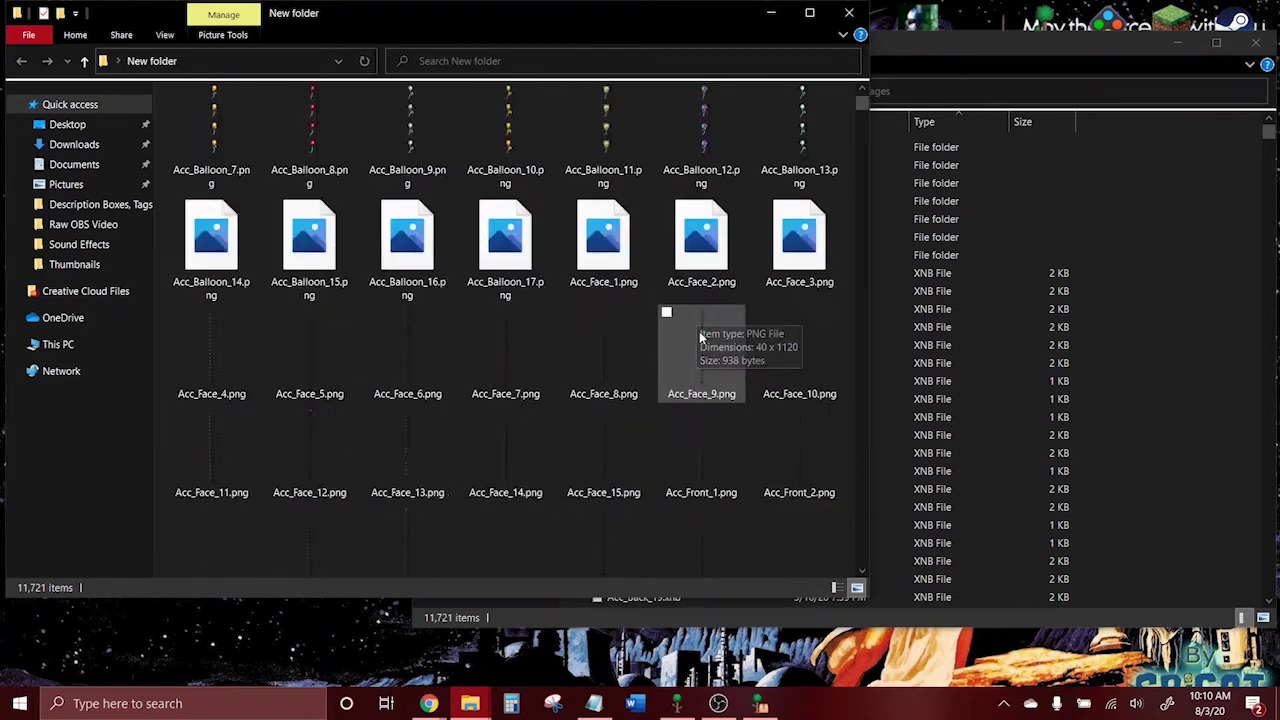
scroll(698, 334, up, 10)
- Minimize the Images and New folder windows and open the Clone Terraria Texturepack folder
click(1178, 42)
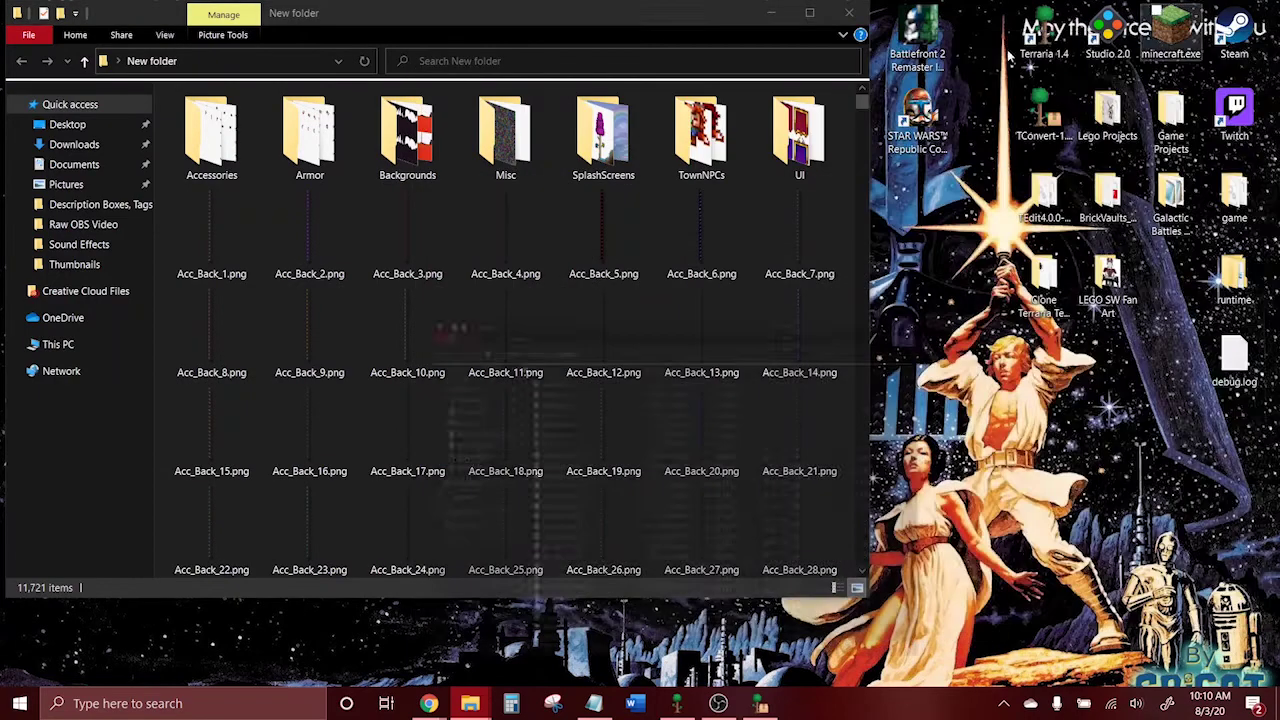
click(768, 14)
double_click(1047, 288)
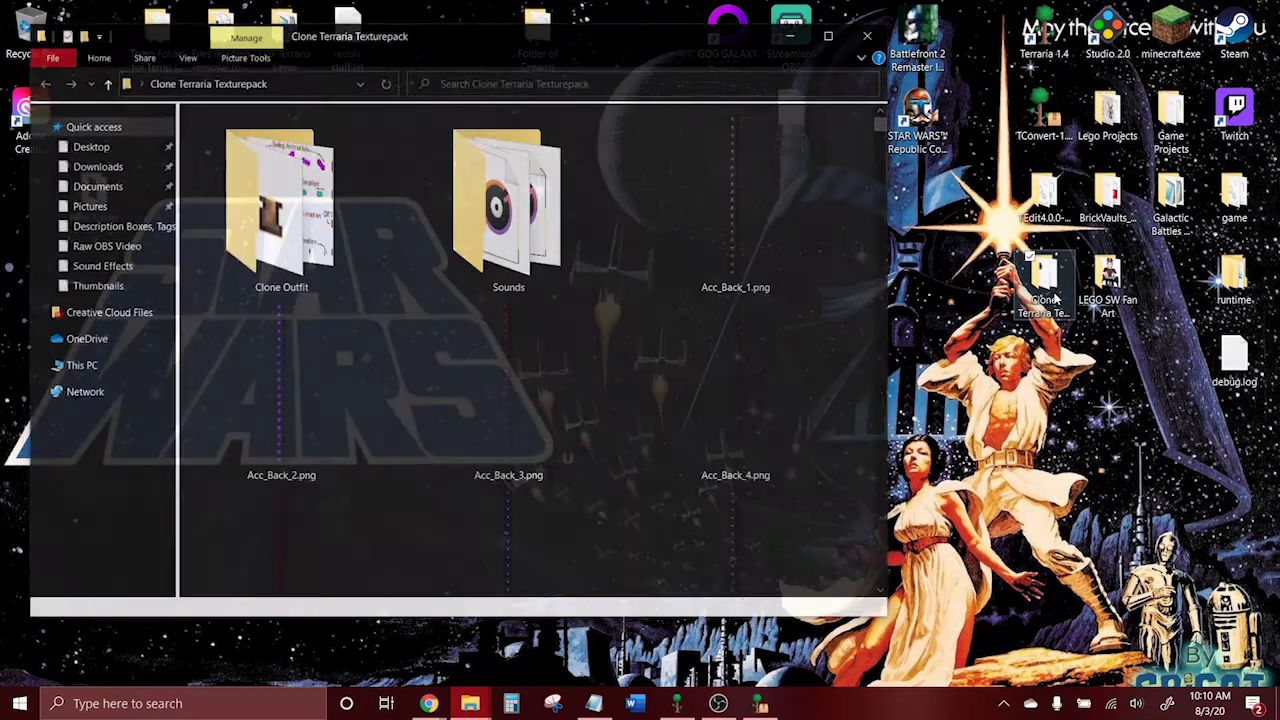
drag(588, 38, 701, 17)
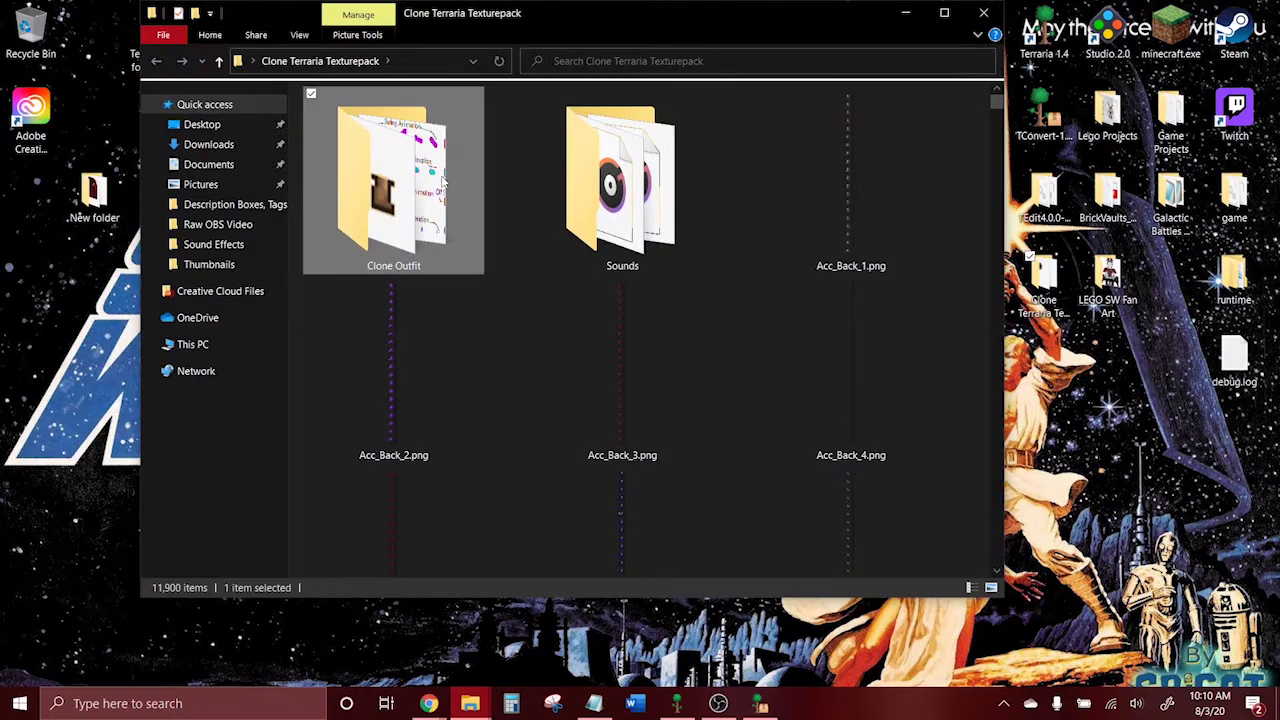
- View Armor_32_guide.png from Clone Outfit, then return to the texture pack folder
double_click(393, 185)
click(156, 62)
double_click(405, 165)
click(349, 190)
double_click(349, 190)
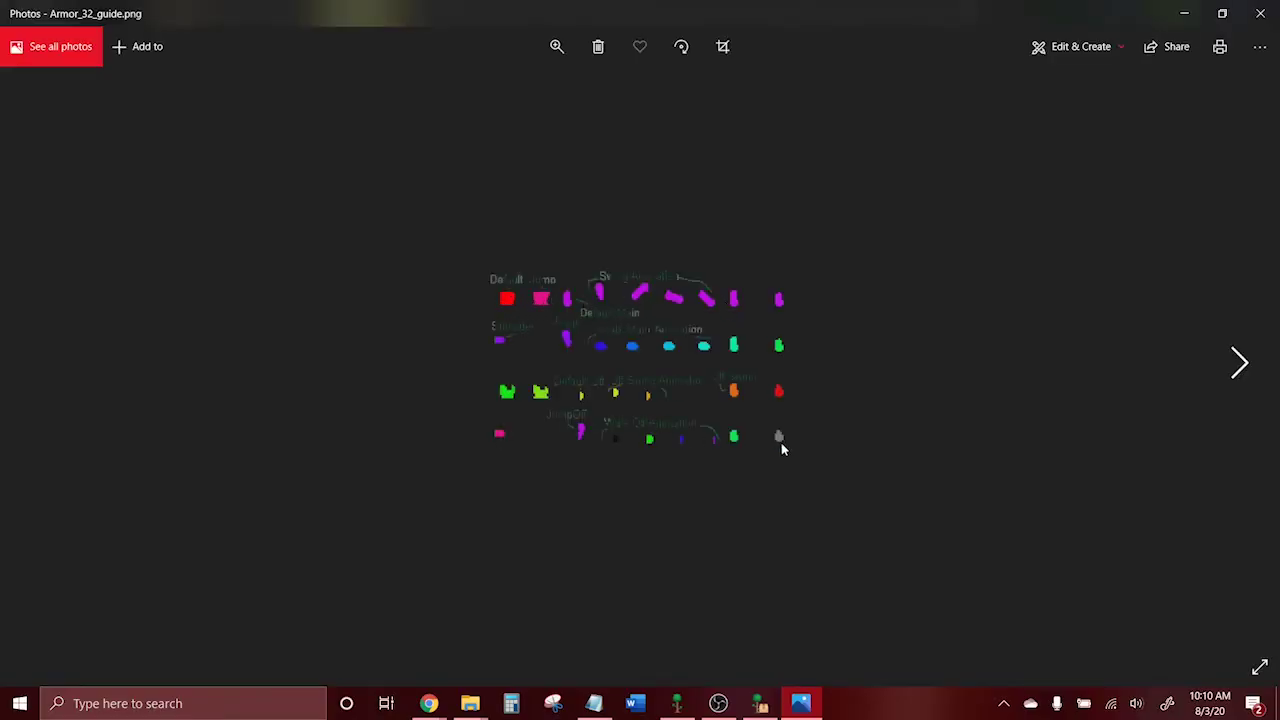
click(1260, 13)
click(156, 62)
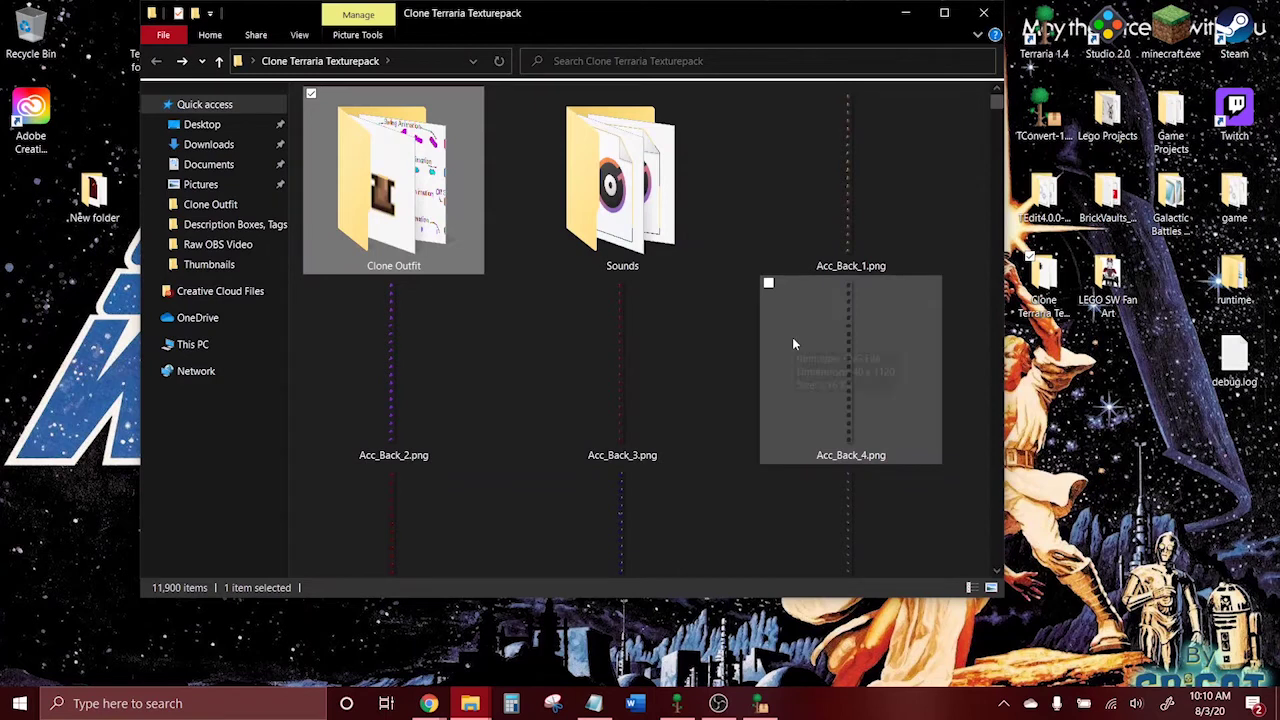
mouse_move(793, 344)
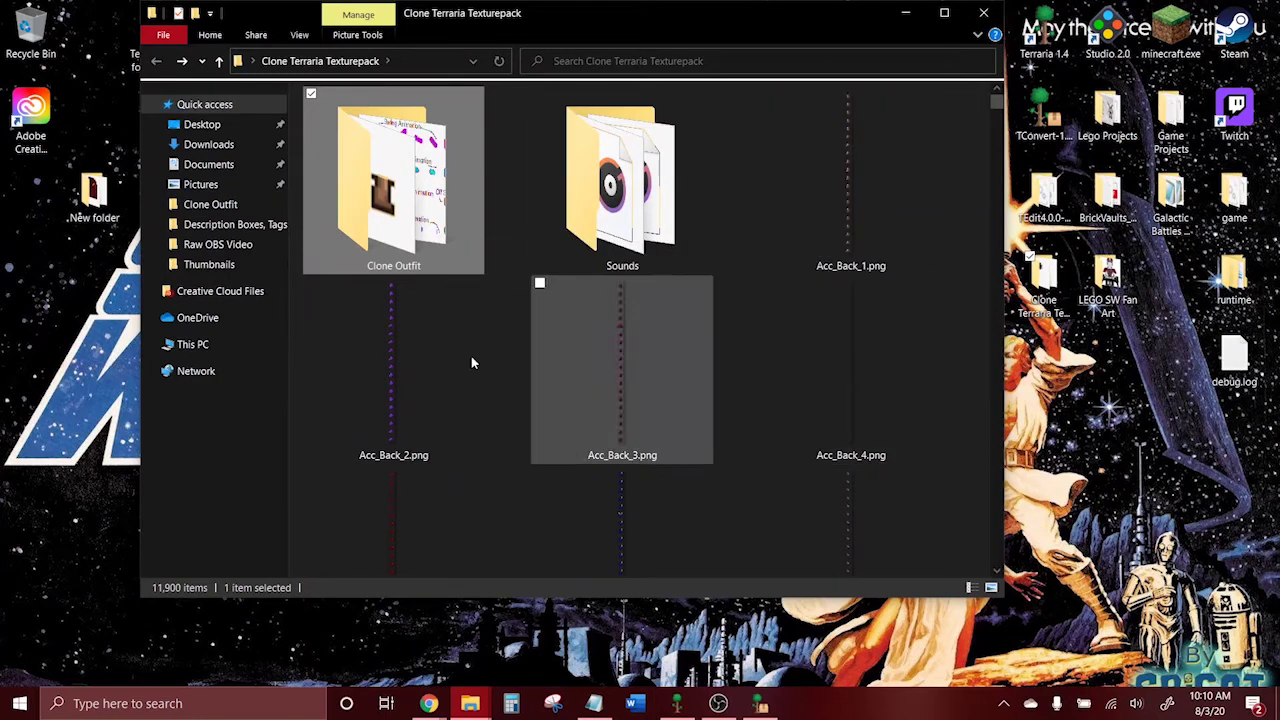
scroll(801, 319, down, 5)
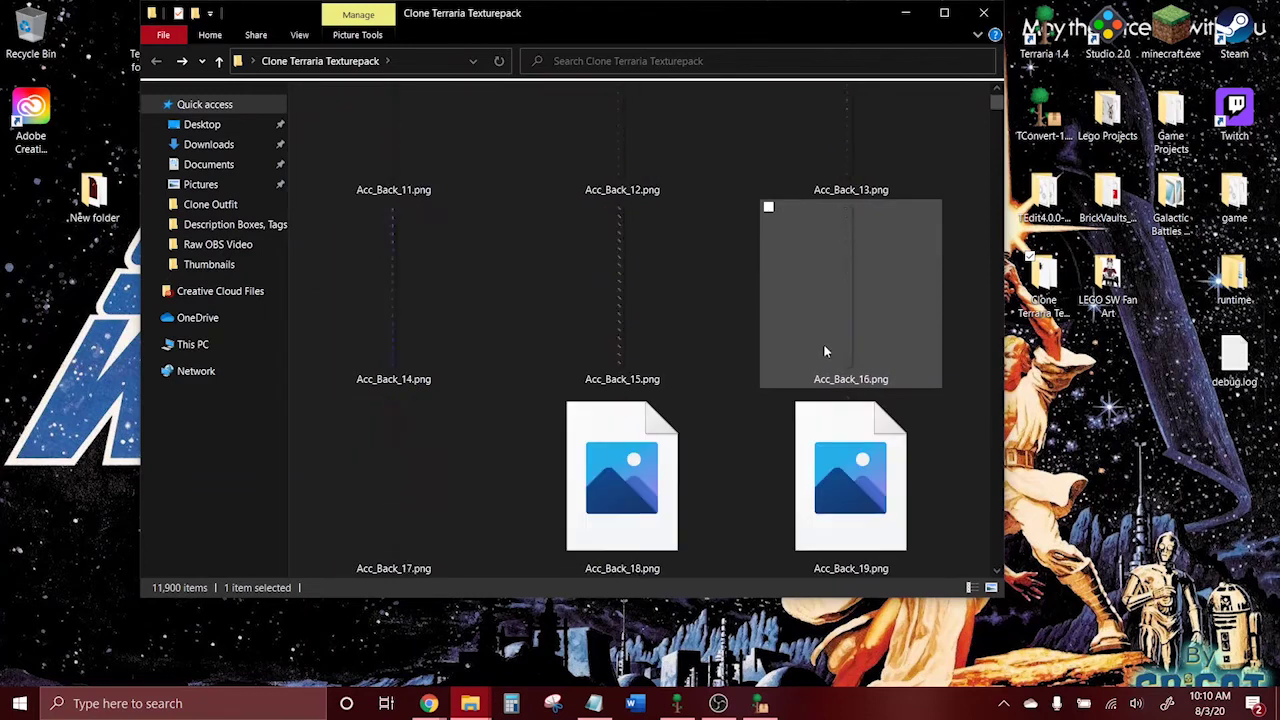
scroll(823, 350, down, 12)
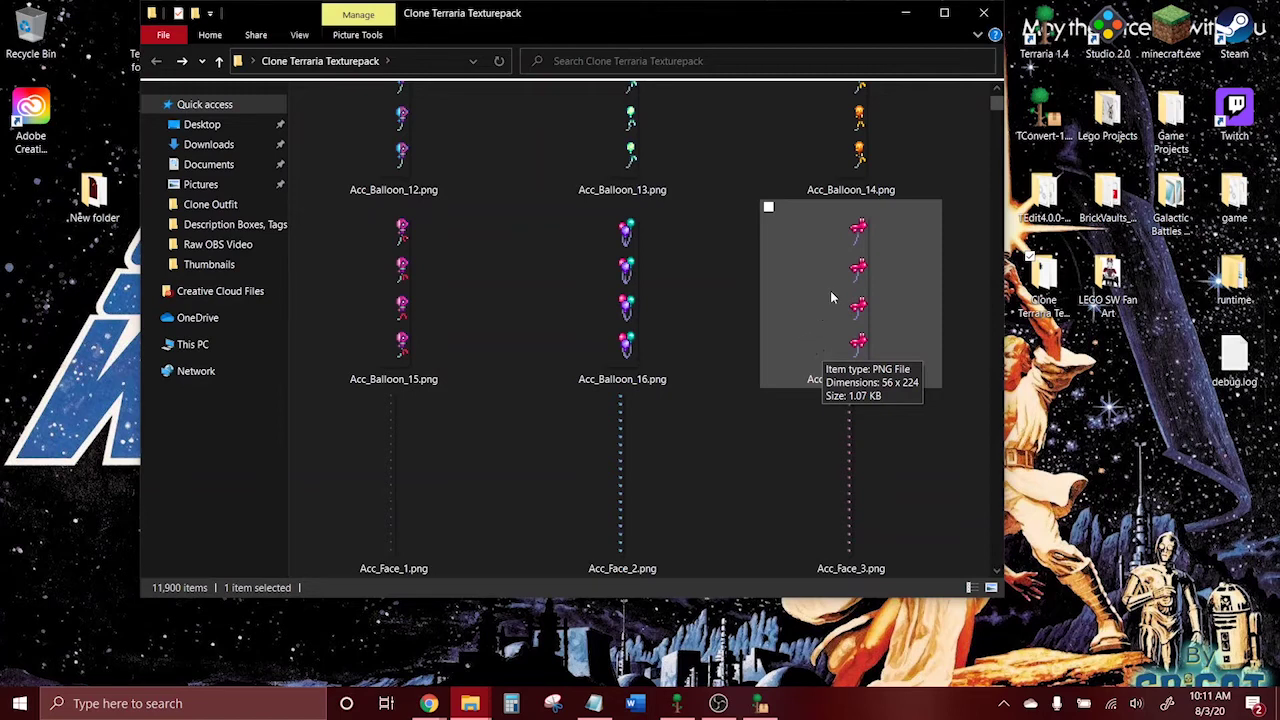
scroll(830, 295, up, 15)
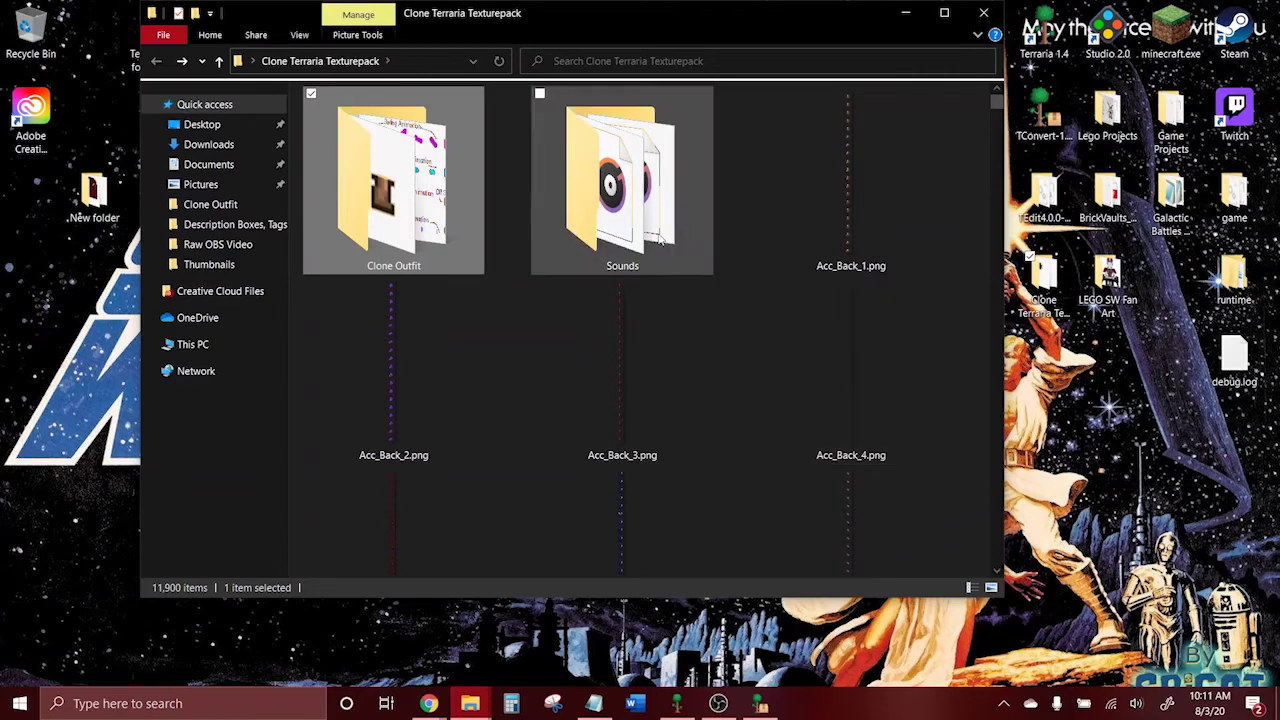
- Check the three PNGs in Clone Outfit, then go back to Clone Terraria Texturepack
double_click(382, 200)
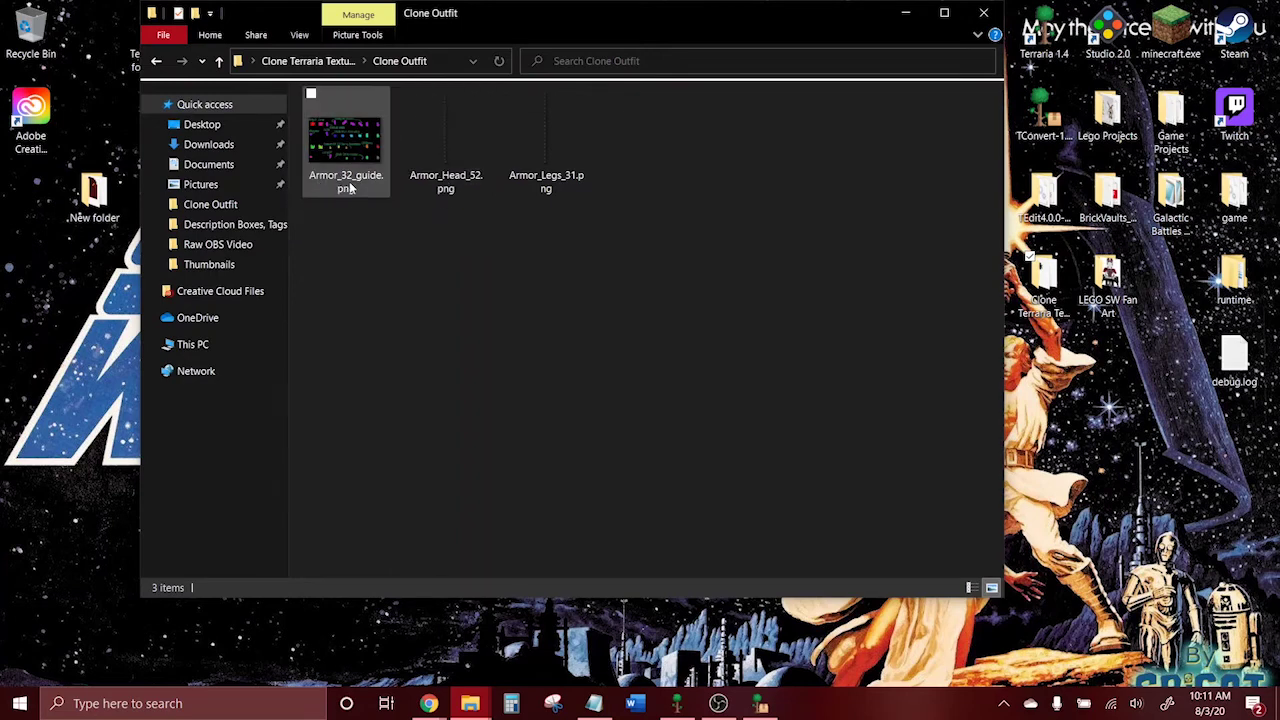
mouse_move(461, 187)
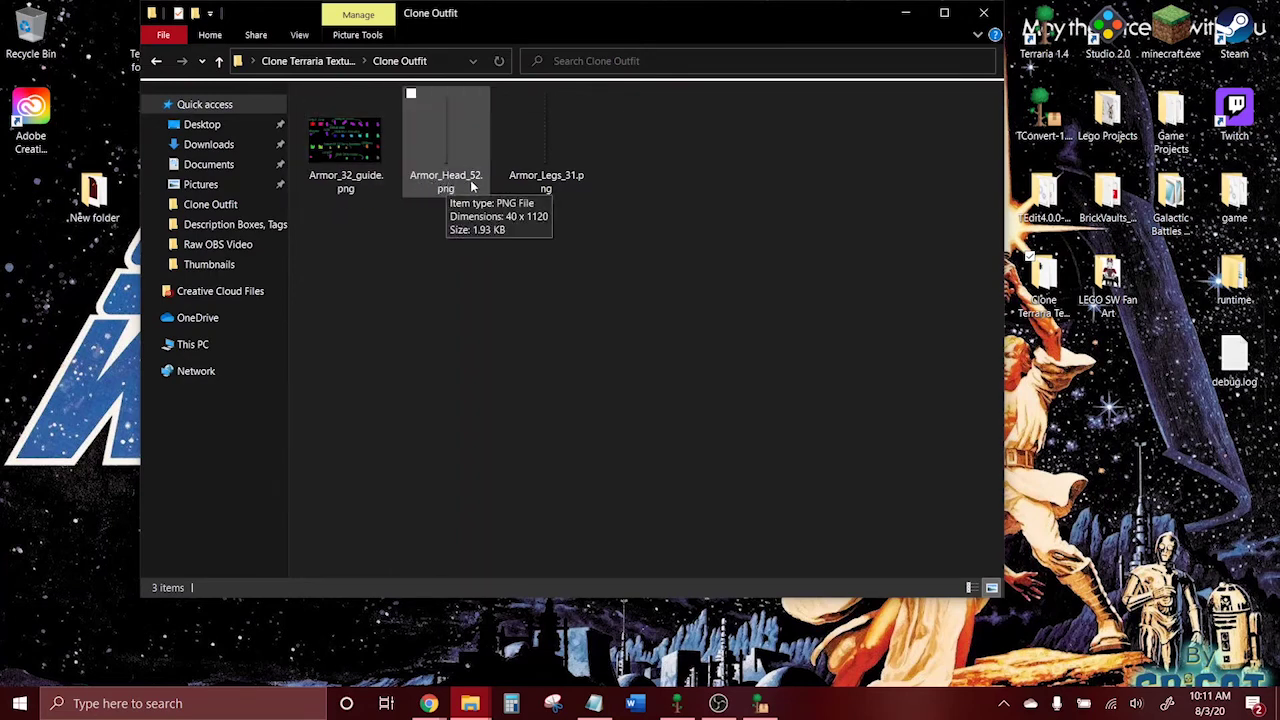
mouse_move(568, 187)
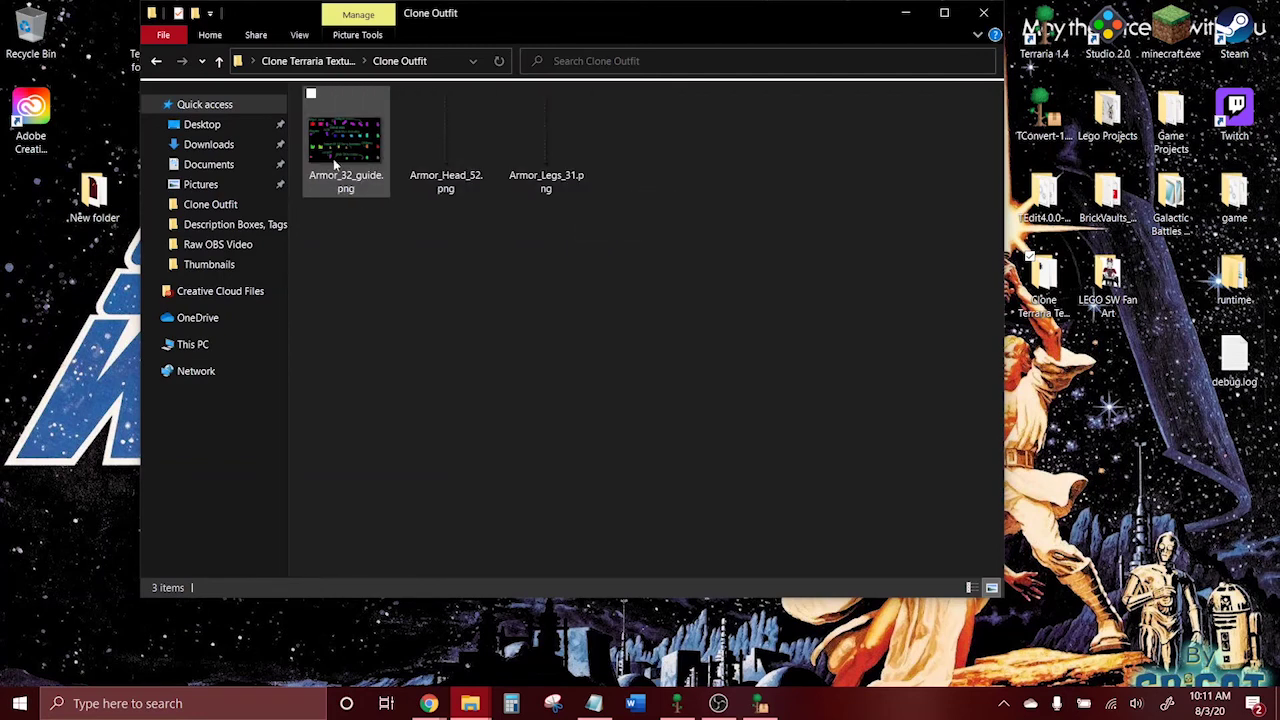
click(156, 62)
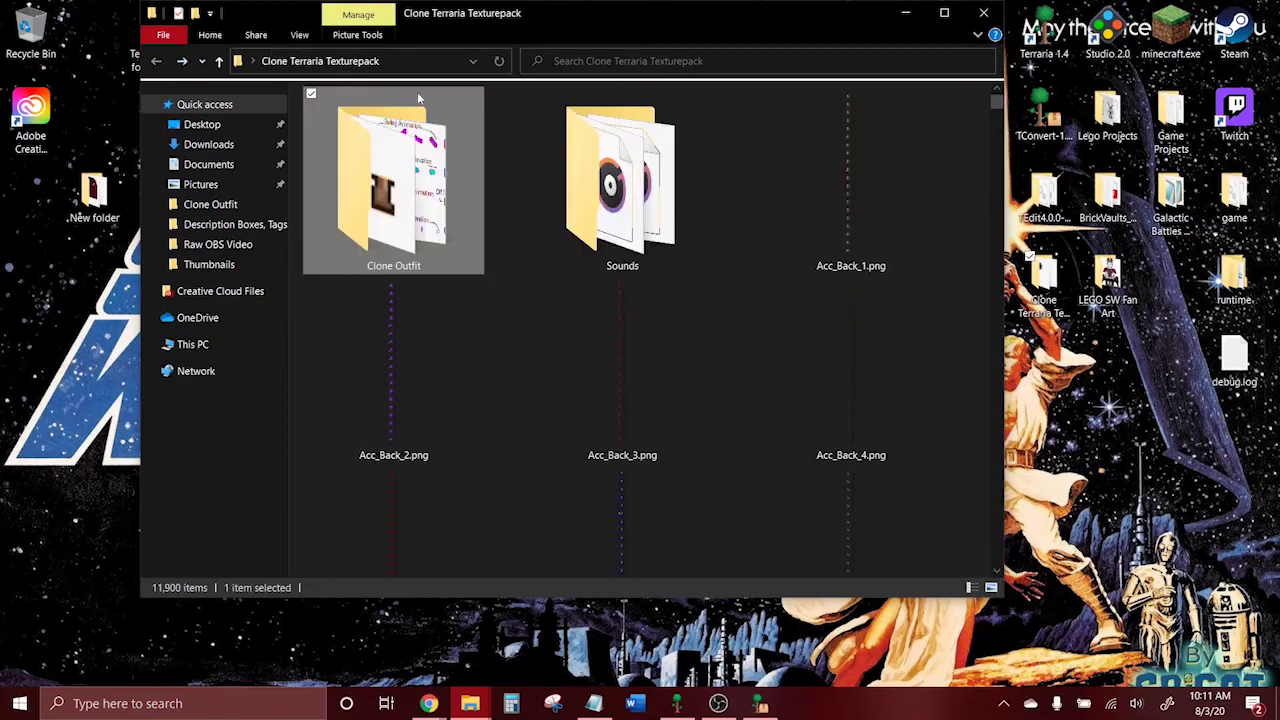
- Minimize the texture pack folder window and restore Terraria's 1.4.0.5 main menu
click(905, 13)
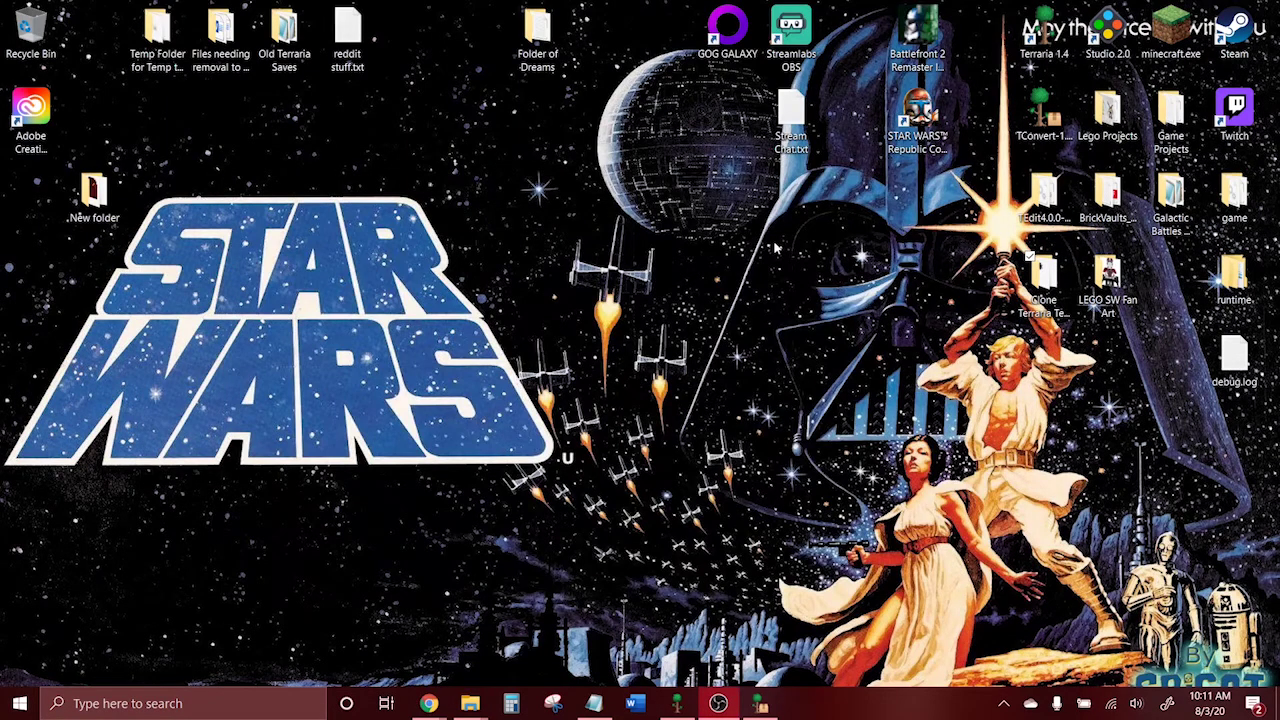
click(677, 703)
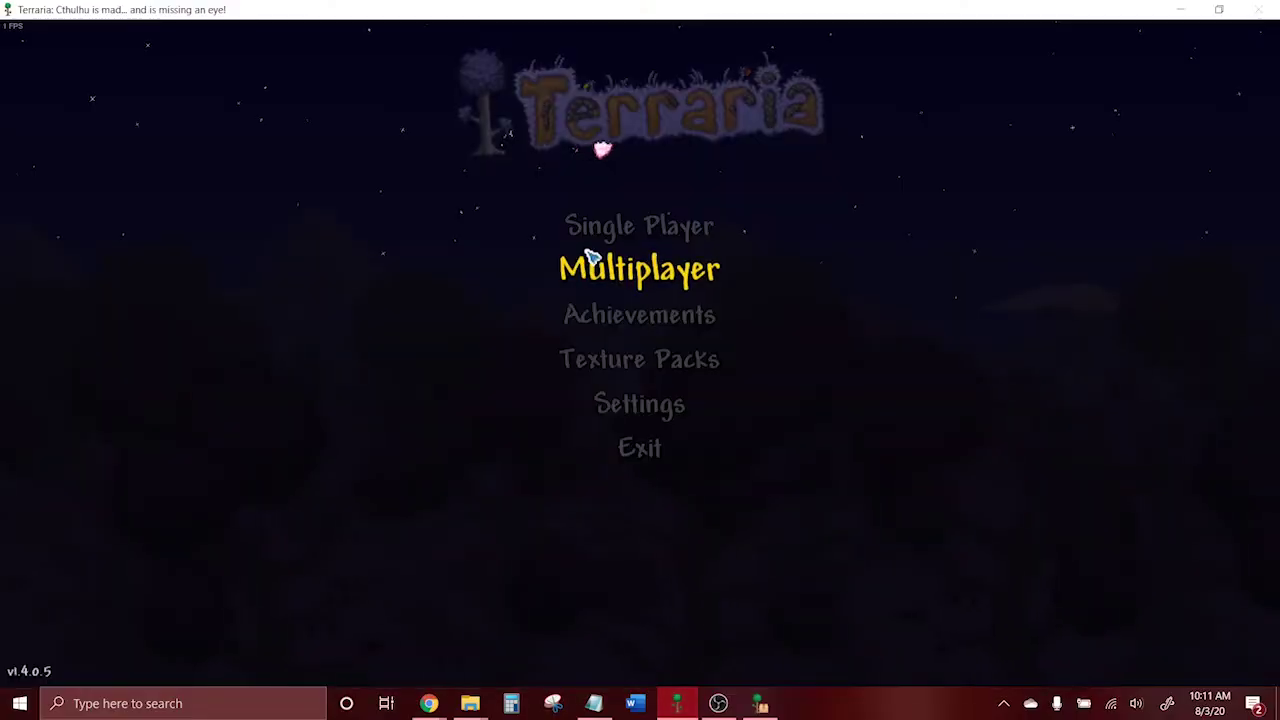